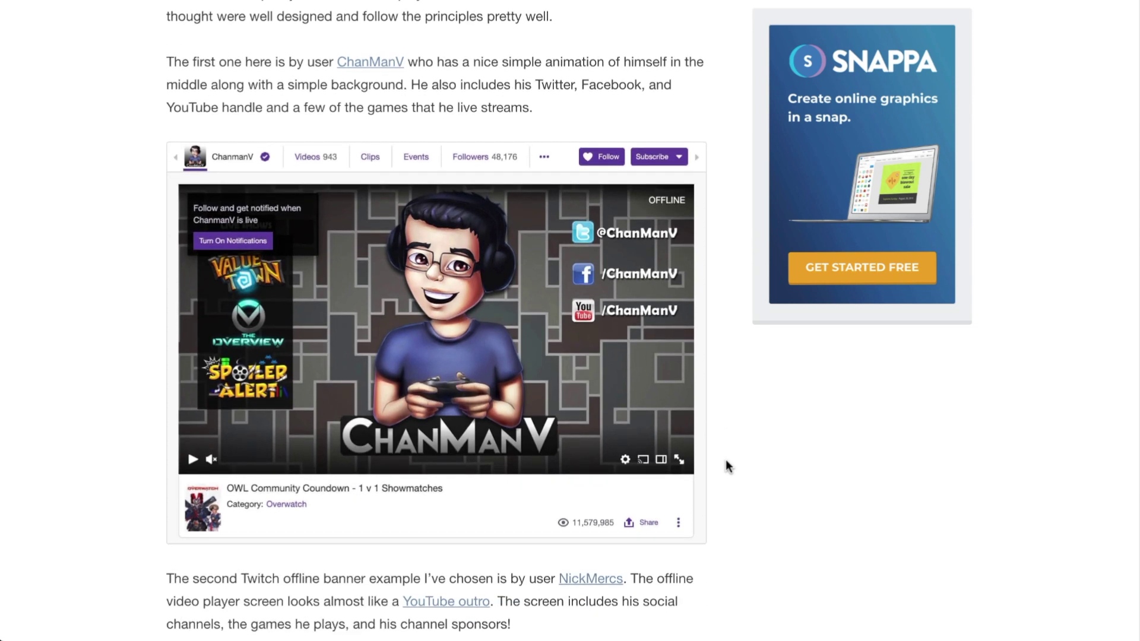
Step: Scroll down to the offline banner size details: 1920 x 1080 pixels, 16:9, max 10mb
{"action": "scroll", "coordinate": [728, 466], "scroll_direction": "down", "scroll_amount": 8}
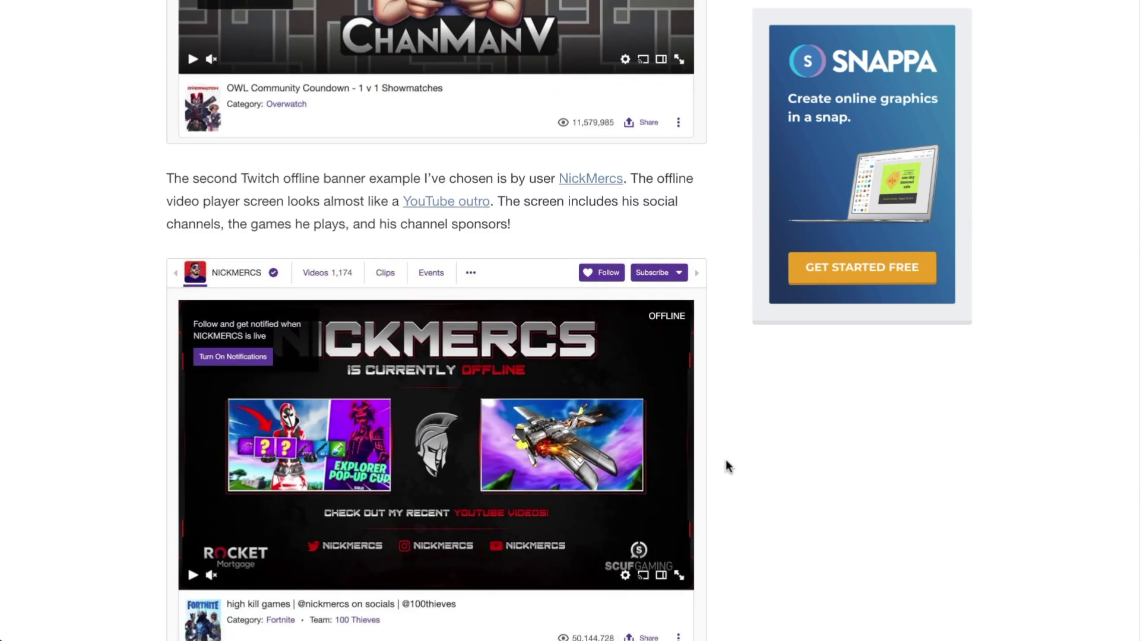
{"action": "scroll", "coordinate": [728, 466], "scroll_direction": "down", "scroll_amount": 2}
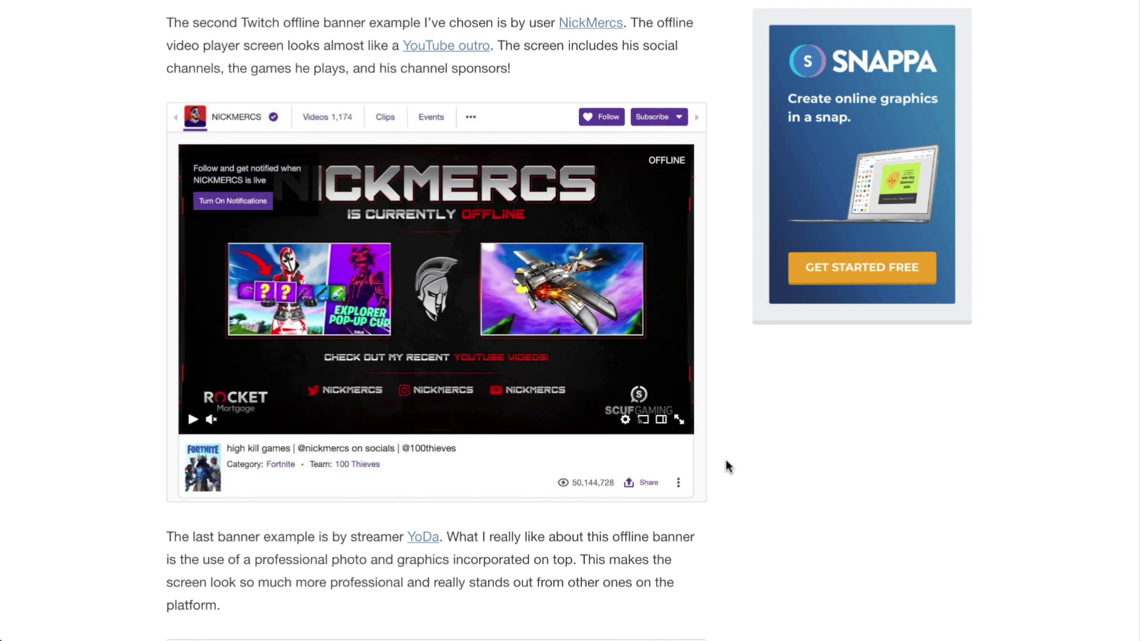
{"action": "scroll", "coordinate": [728, 467], "scroll_direction": "down", "scroll_amount": 9}
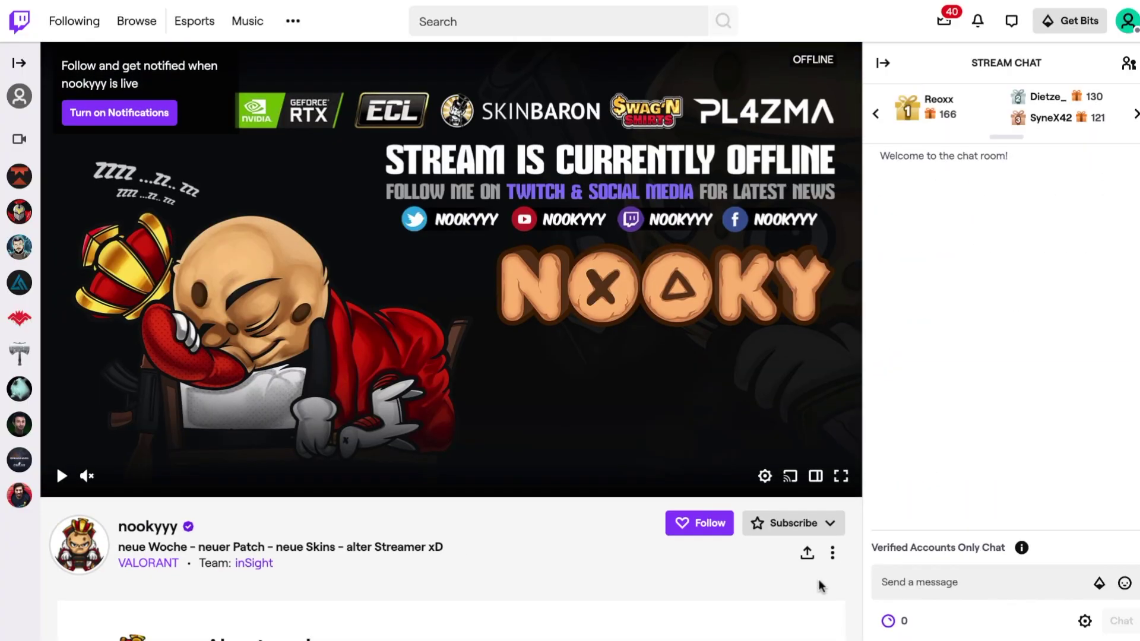
{"action": "scroll", "coordinate": [820, 586], "scroll_direction": "down", "scroll_amount": 1}
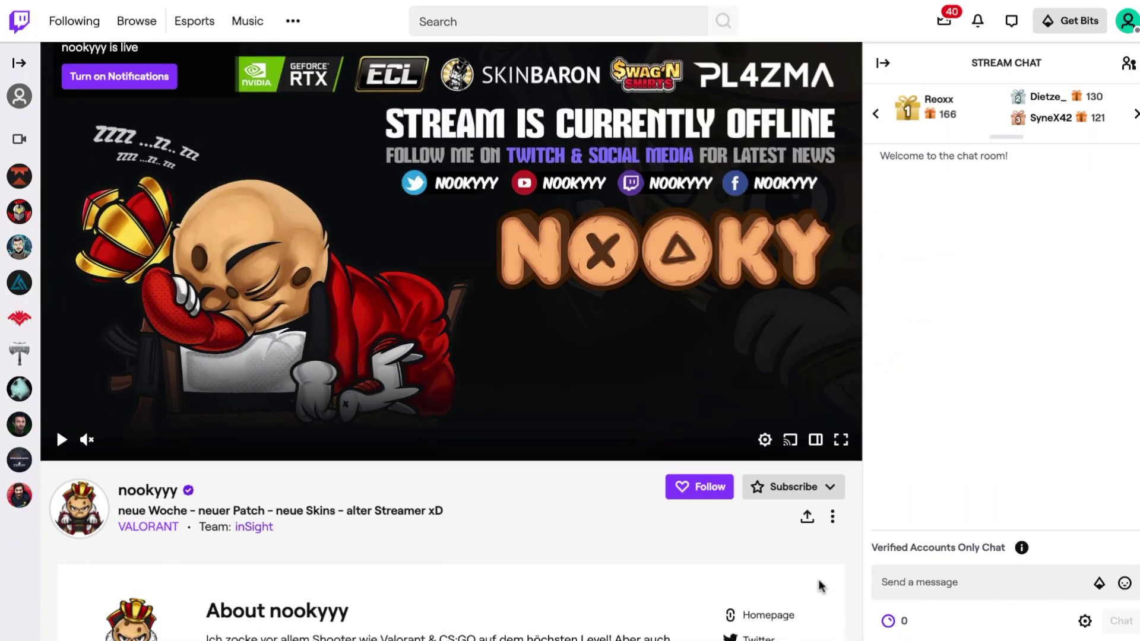
{"action": "scroll", "coordinate": [820, 586], "scroll_direction": "up", "scroll_amount": 1}
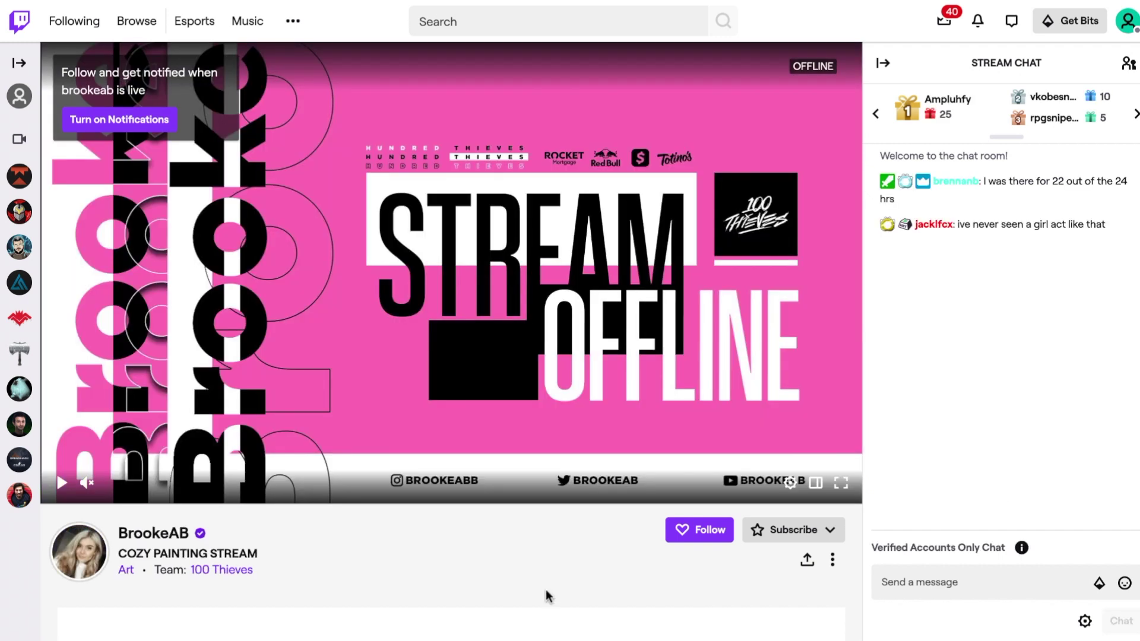
{"action": "scroll", "coordinate": [547, 590], "scroll_direction": "down", "scroll_amount": 1}
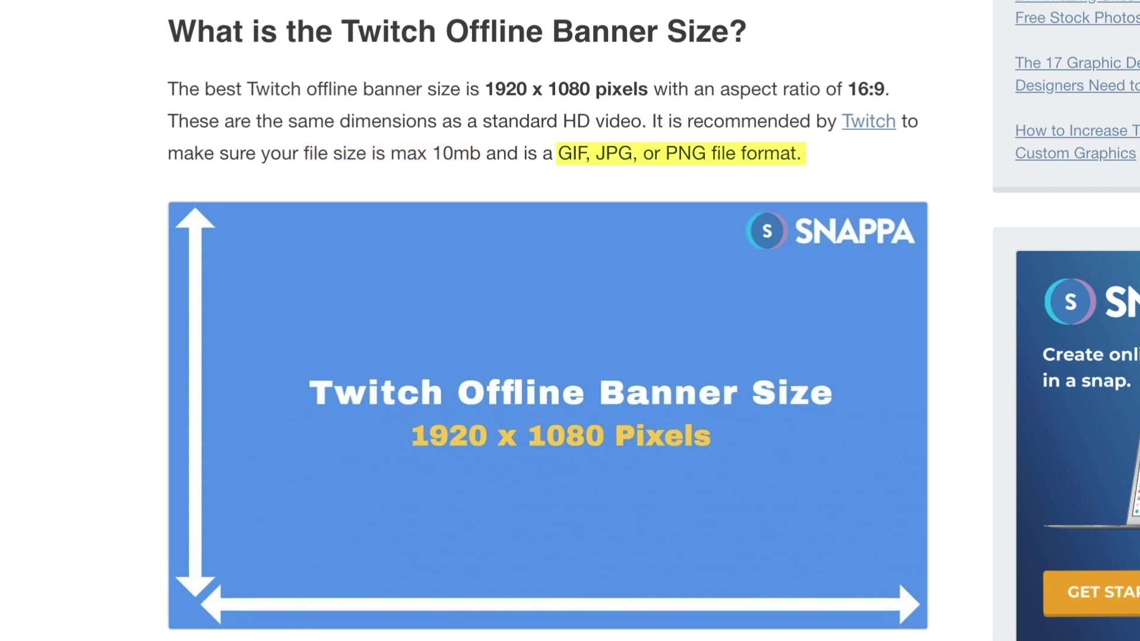
Step: Search for snappa.com, open Snappa, and choose the 1920 x 1080 Twitch Offline Banner size
{"action": "type", "text": "snappa.com"}
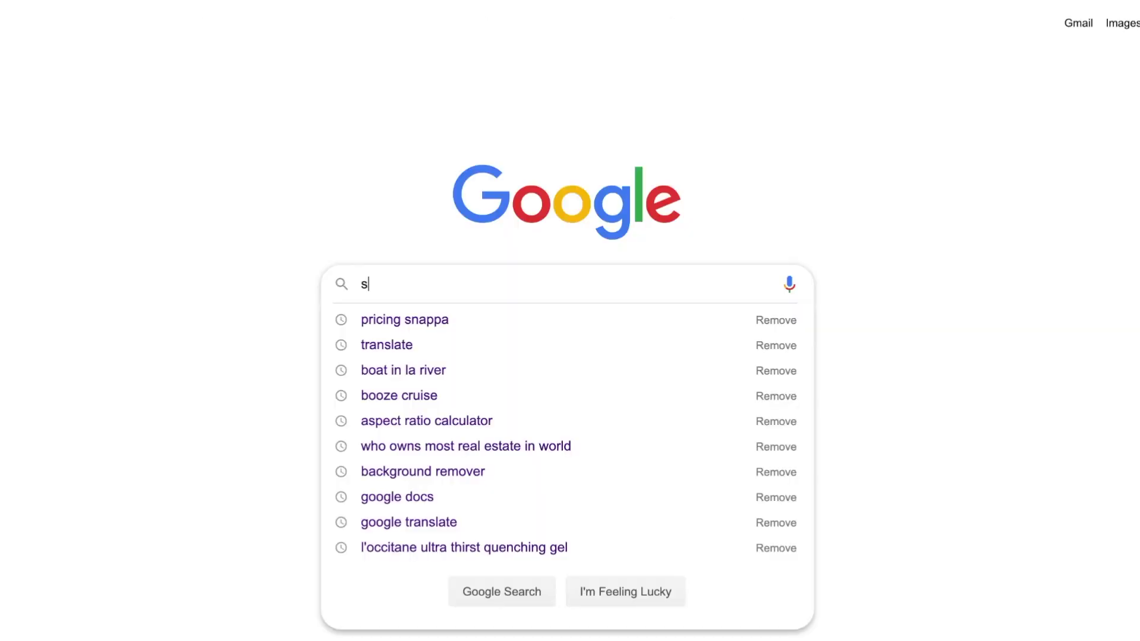
{"action": "key", "text": "Return"}
{"action": "left_click", "coordinate": [344, 180]}
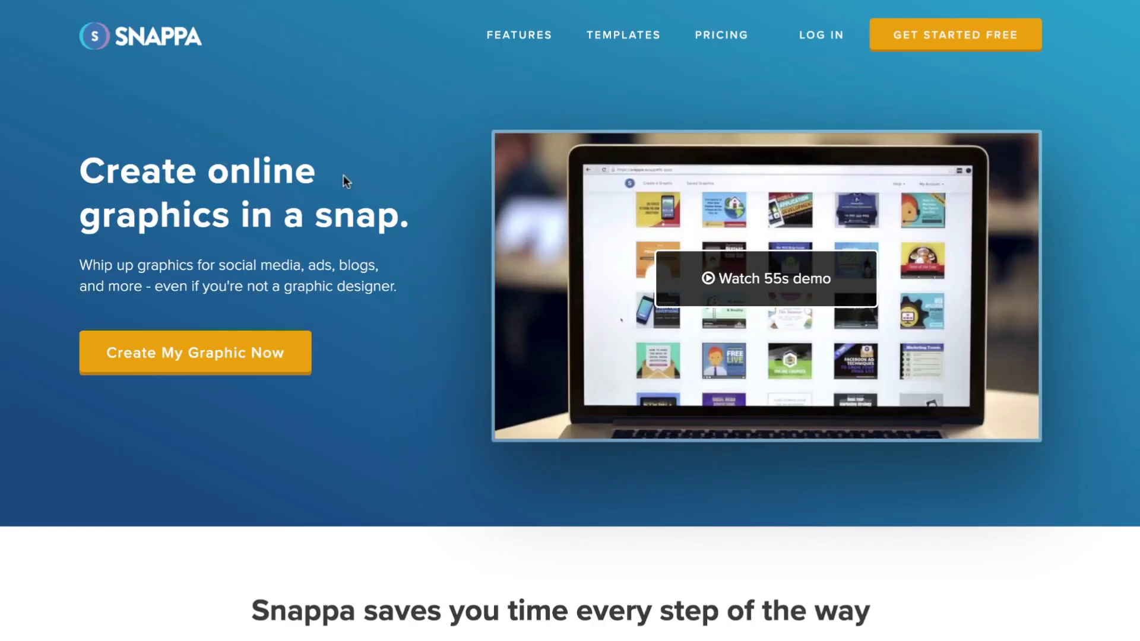
{"action": "left_click", "coordinate": [971, 37]}
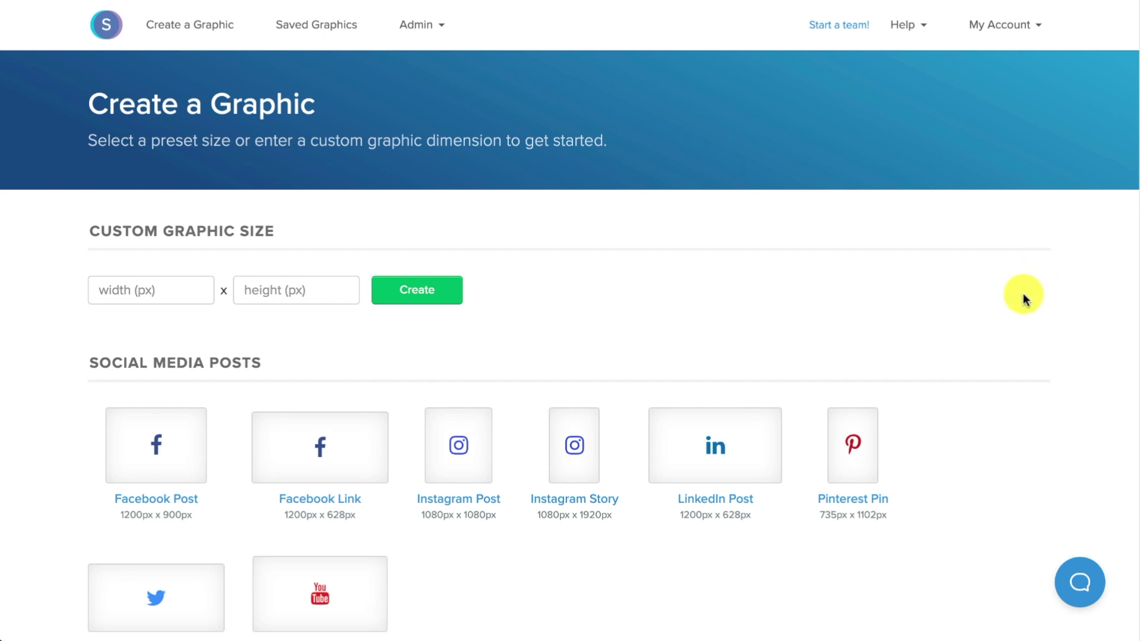
{"action": "scroll", "coordinate": [1024, 297], "scroll_direction": "down", "scroll_amount": 10}
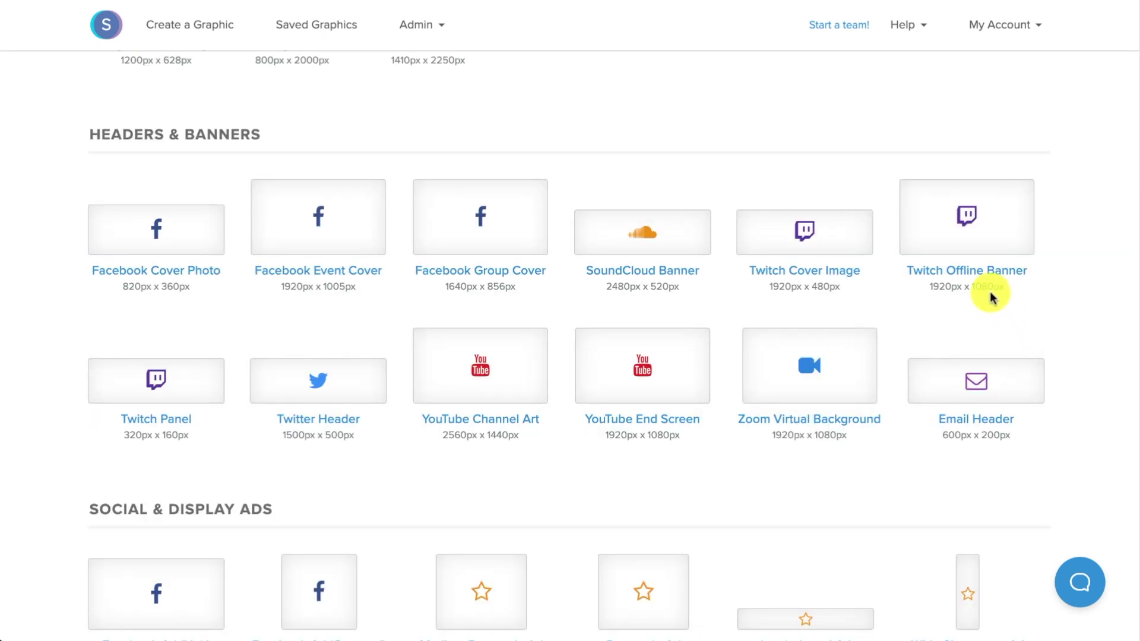
{"action": "left_click", "coordinate": [979, 245]}
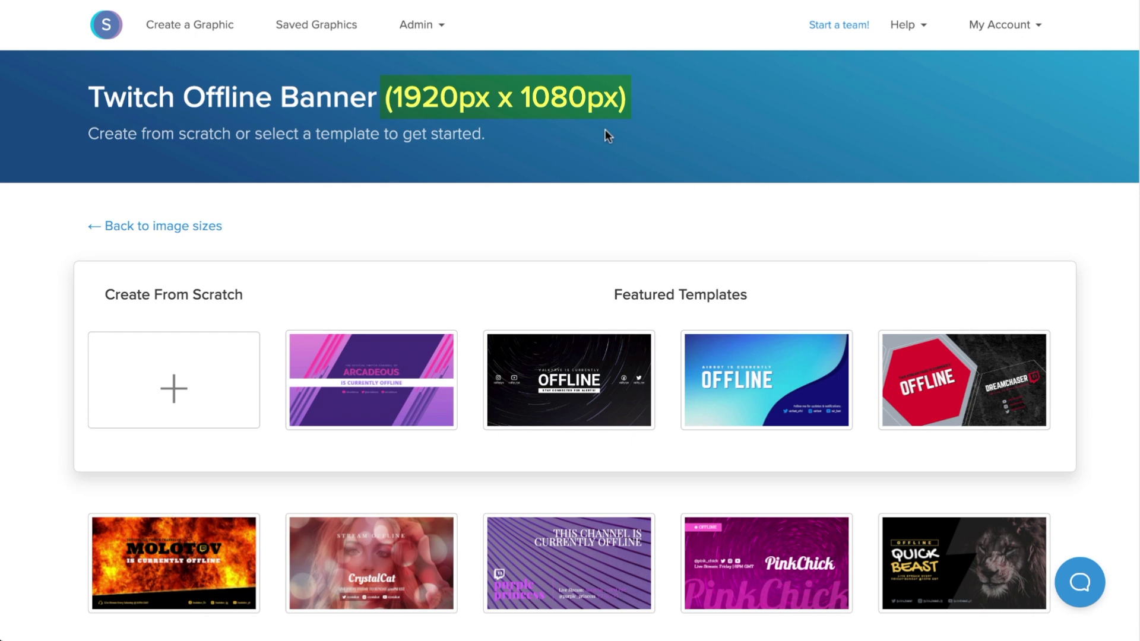
{"action": "scroll", "coordinate": [593, 189], "scroll_direction": "down", "scroll_amount": 1}
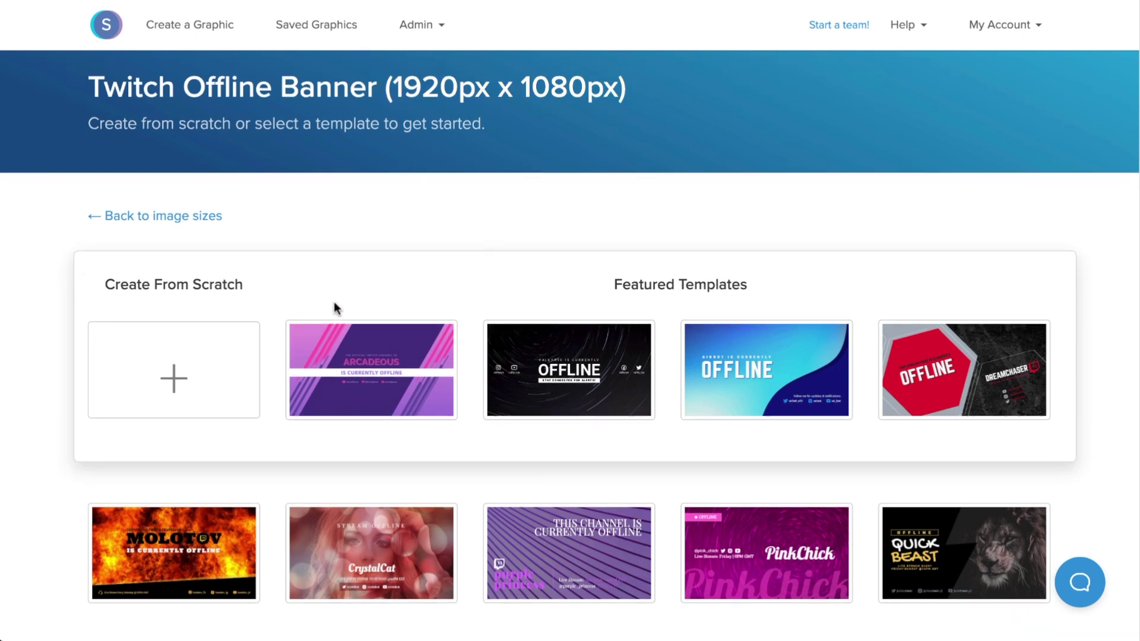
{"action": "scroll", "coordinate": [230, 333], "scroll_direction": "down", "scroll_amount": 1}
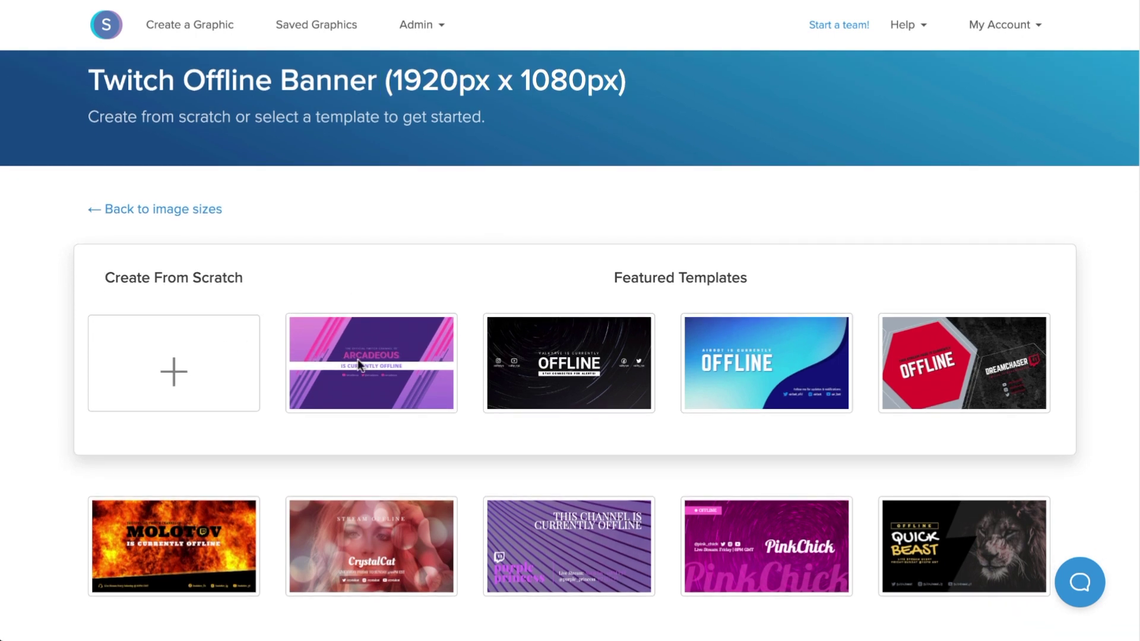
{"action": "scroll", "coordinate": [368, 362], "scroll_direction": "down", "scroll_amount": 4}
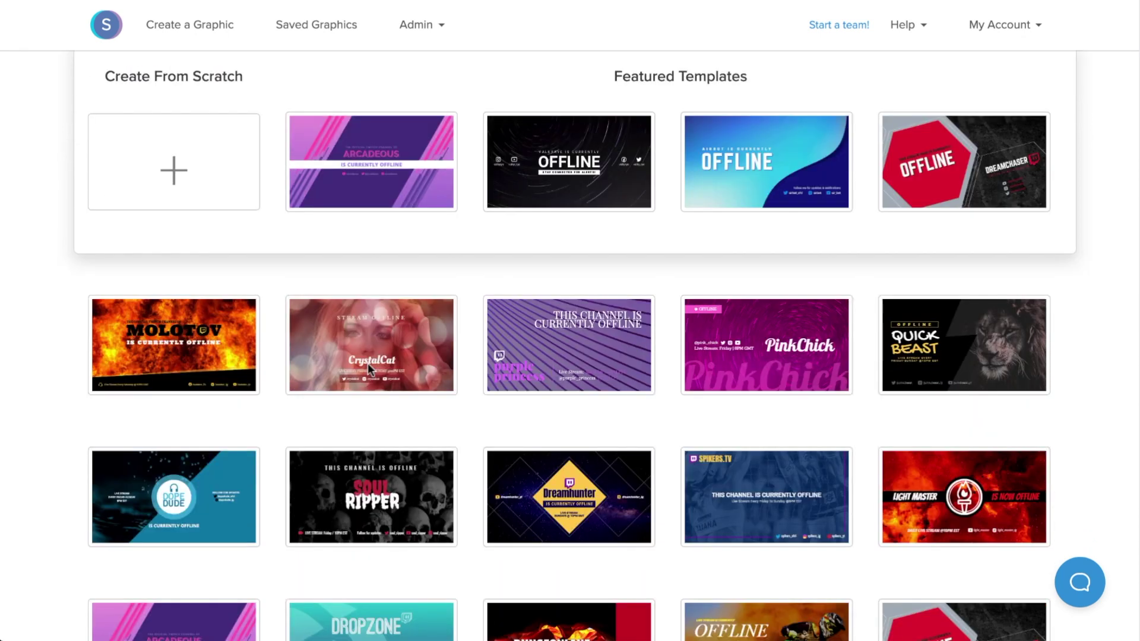
{"action": "scroll", "coordinate": [368, 362], "scroll_direction": "down", "scroll_amount": 4}
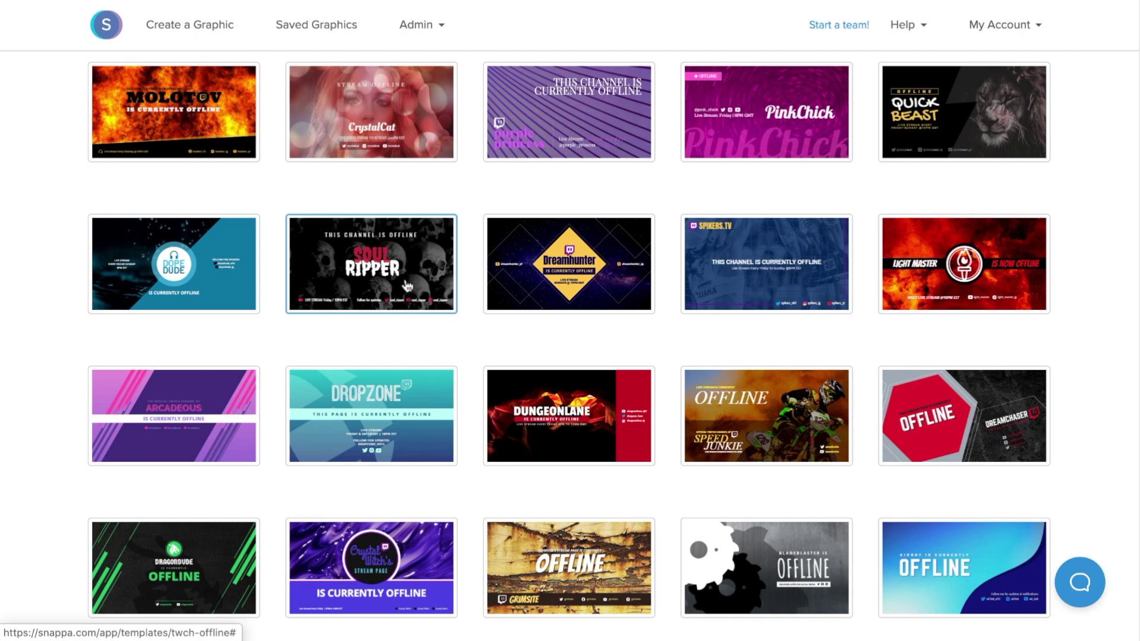
{"action": "left_click", "coordinate": [408, 287]}
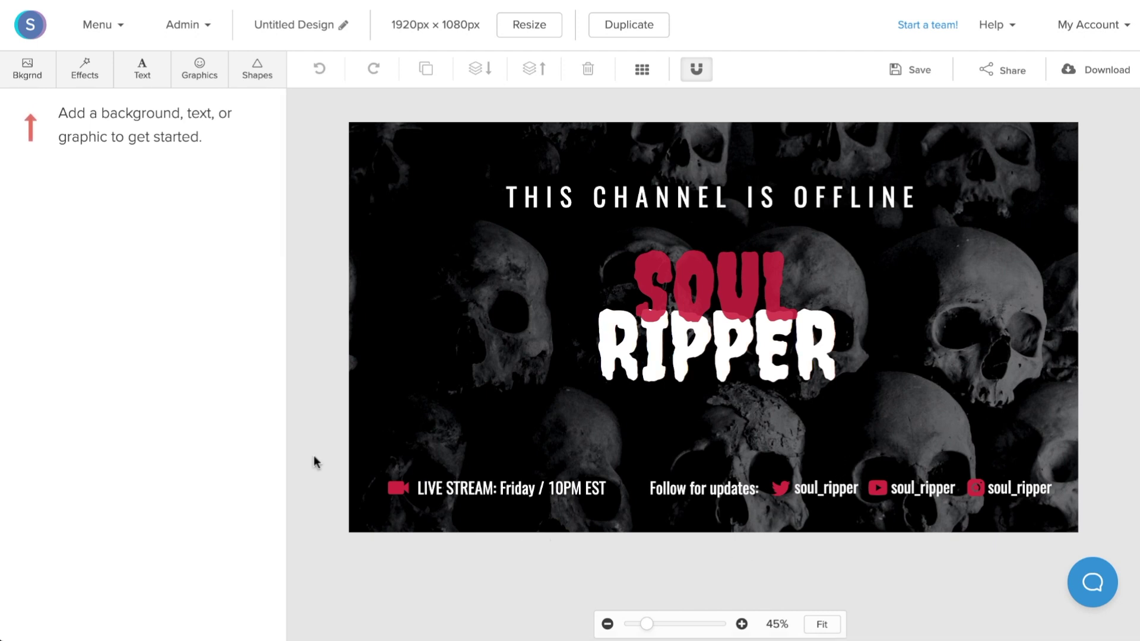
Step: Replace the title word SOUL with the streamer's name and widen its text box
{"action": "double_click", "coordinate": [699, 299]}
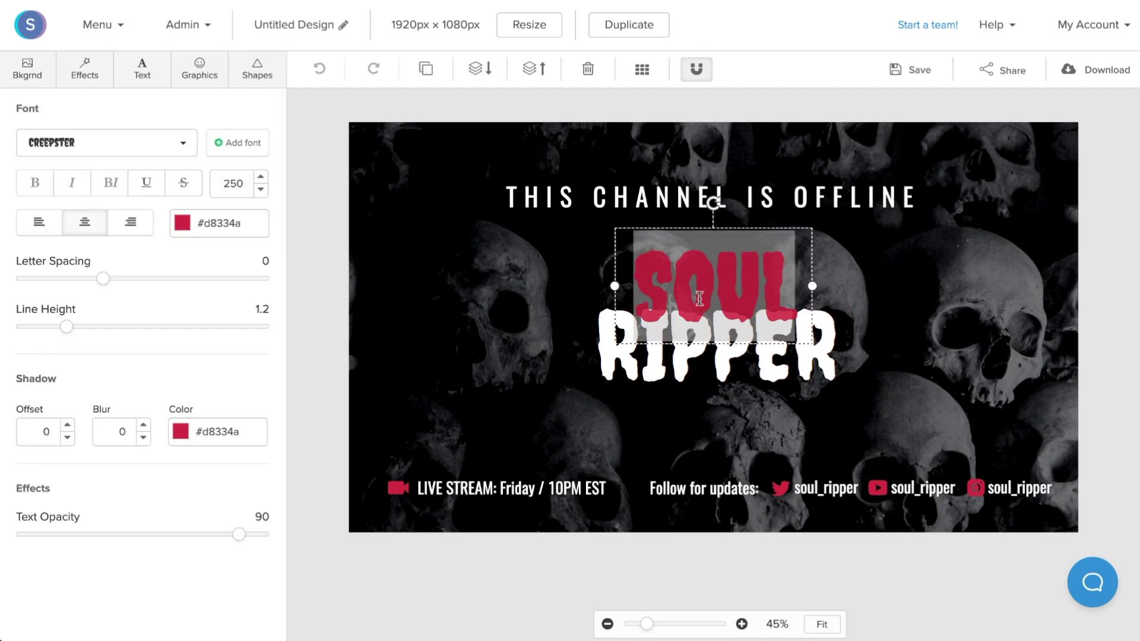
{"action": "type", "text": "NICK'S"}
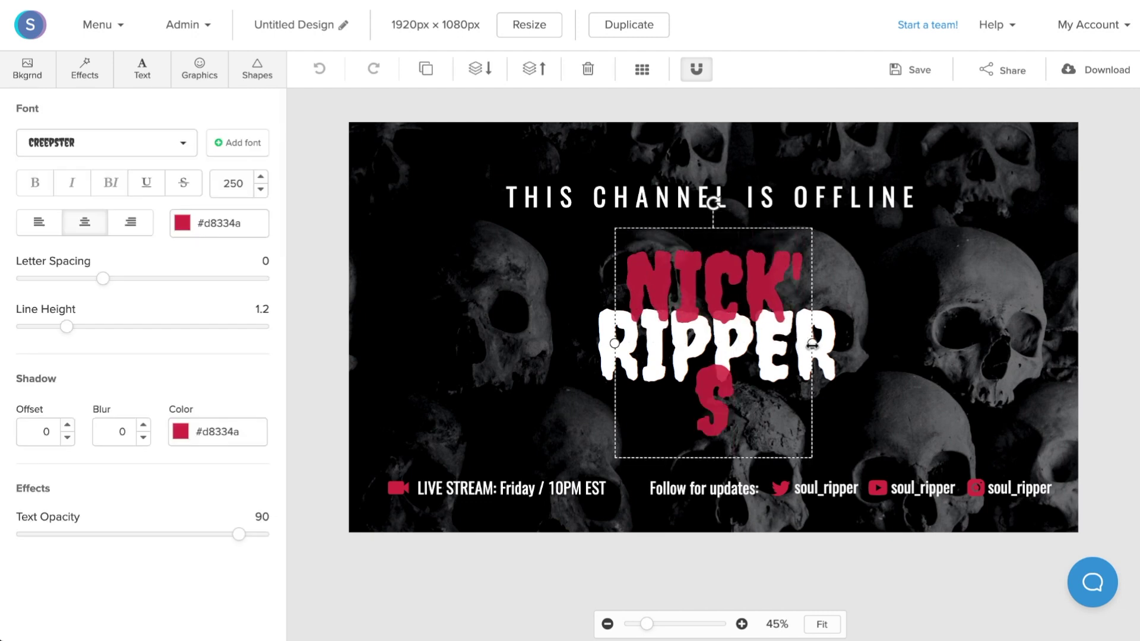
{"action": "left_click_drag", "start_coordinate": [812, 343], "coordinate": [846, 345]}
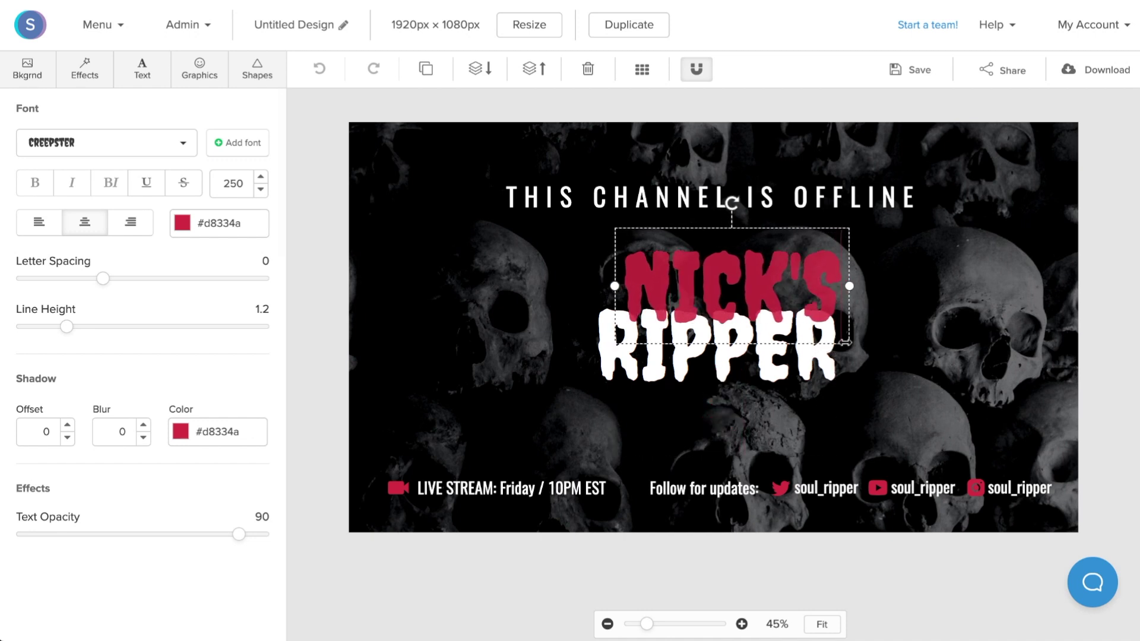
Step: Replace RIPPER with GAMING, then select the red name title
{"action": "left_click", "coordinate": [793, 366]}
{"action": "double_click", "coordinate": [793, 367]}
{"action": "type", "text": "GAMING"}
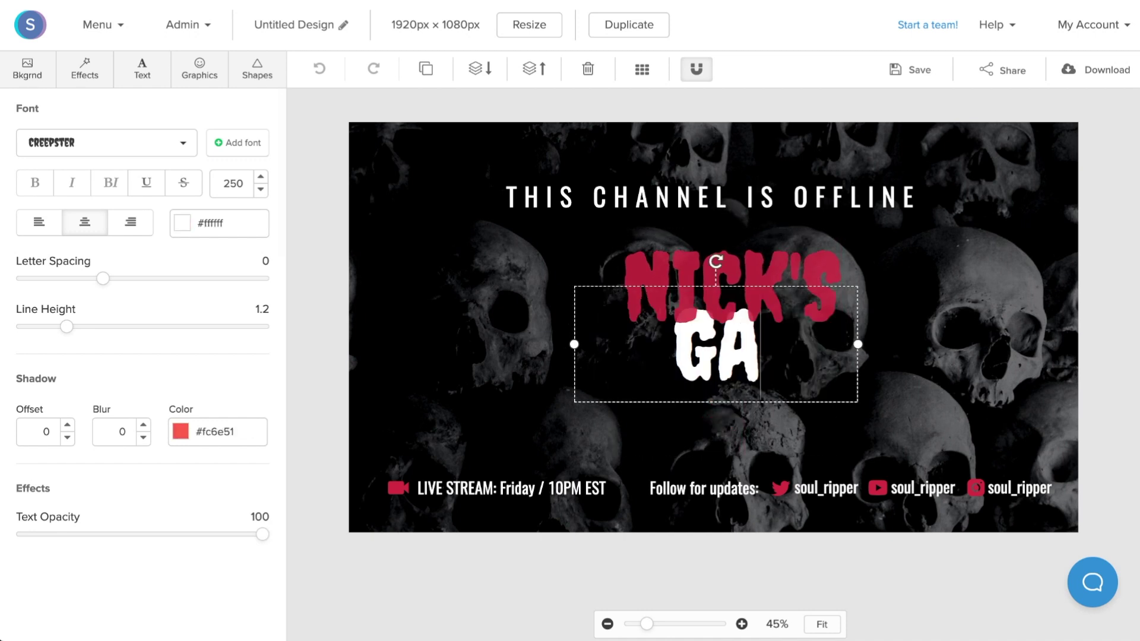
{"action": "left_click", "coordinate": [794, 552]}
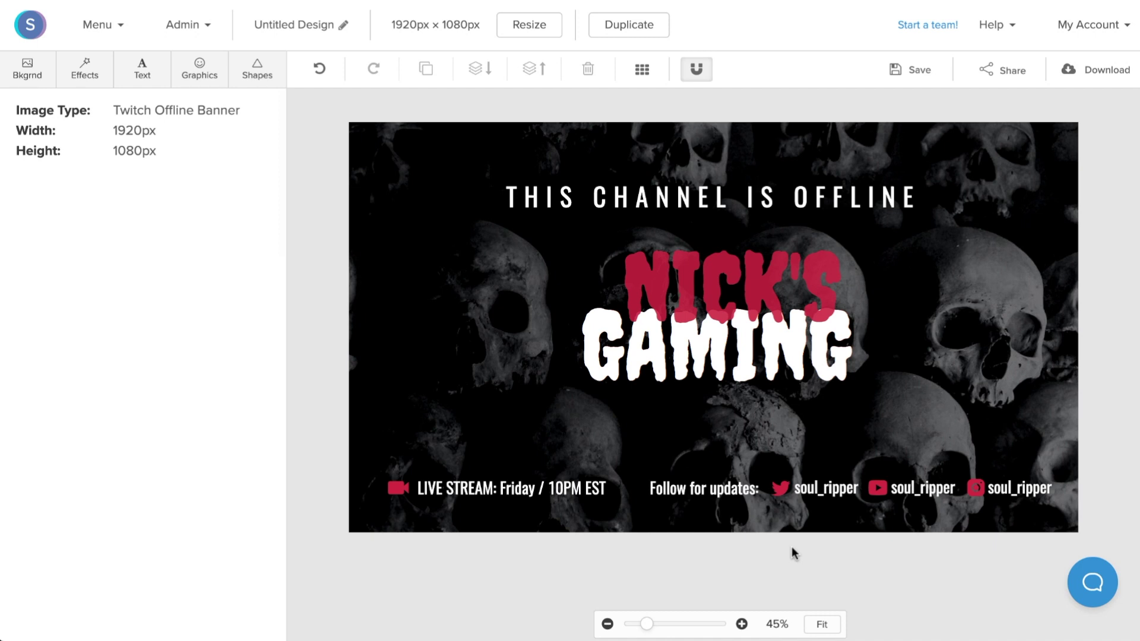
{"action": "left_click", "coordinate": [688, 291]}
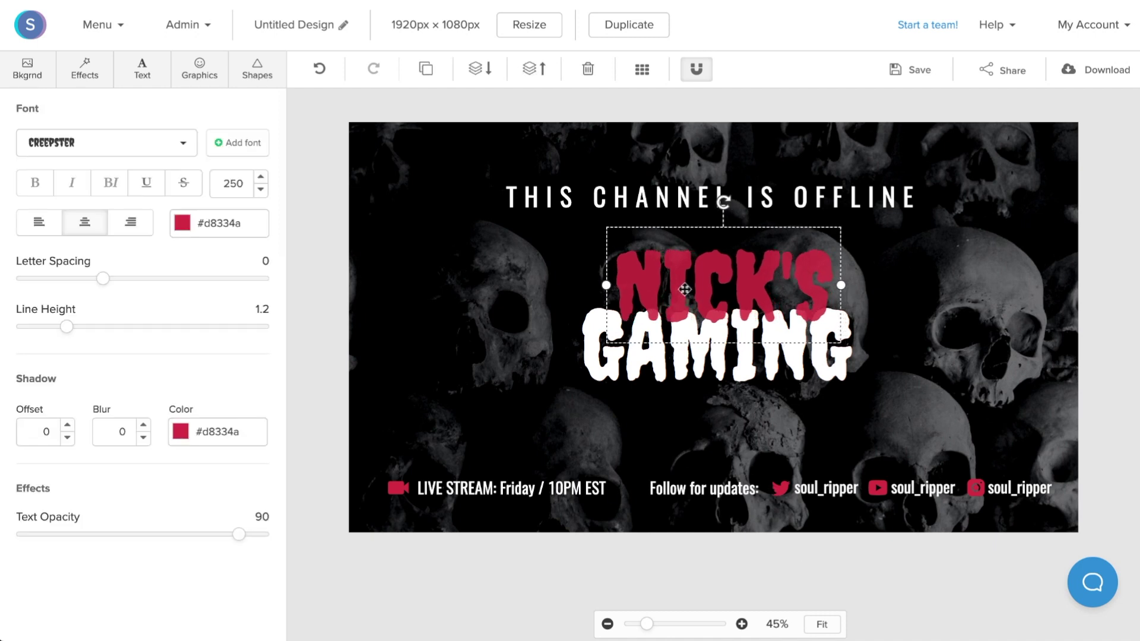
{"action": "left_click", "coordinate": [683, 361]}
{"action": "left_click", "coordinate": [433, 570]}
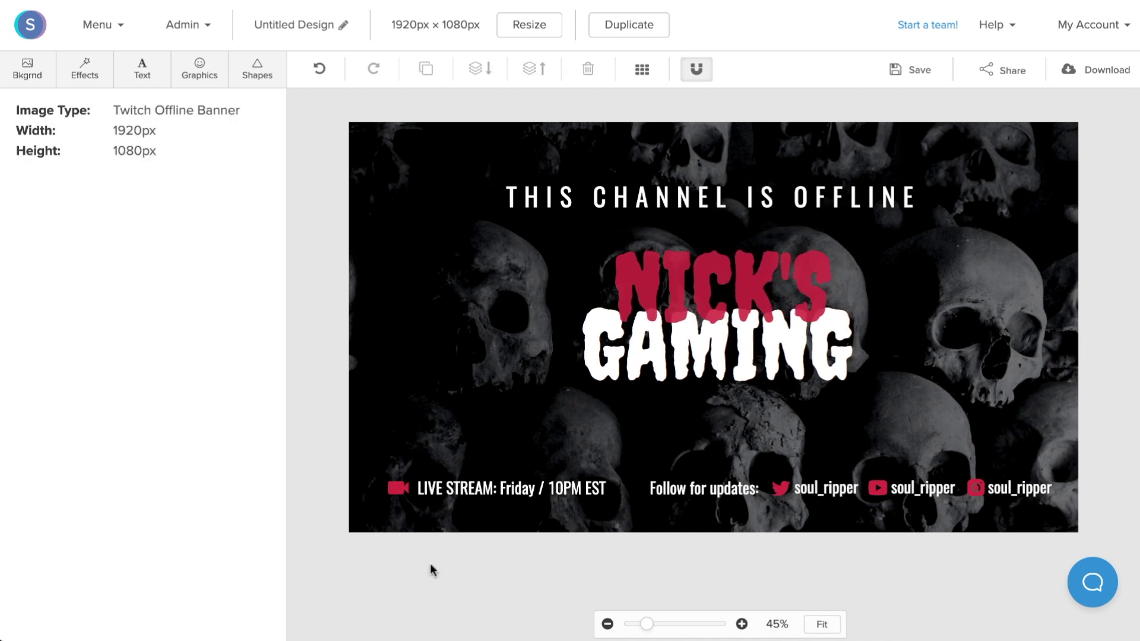
{"action": "left_click", "coordinate": [691, 291]}
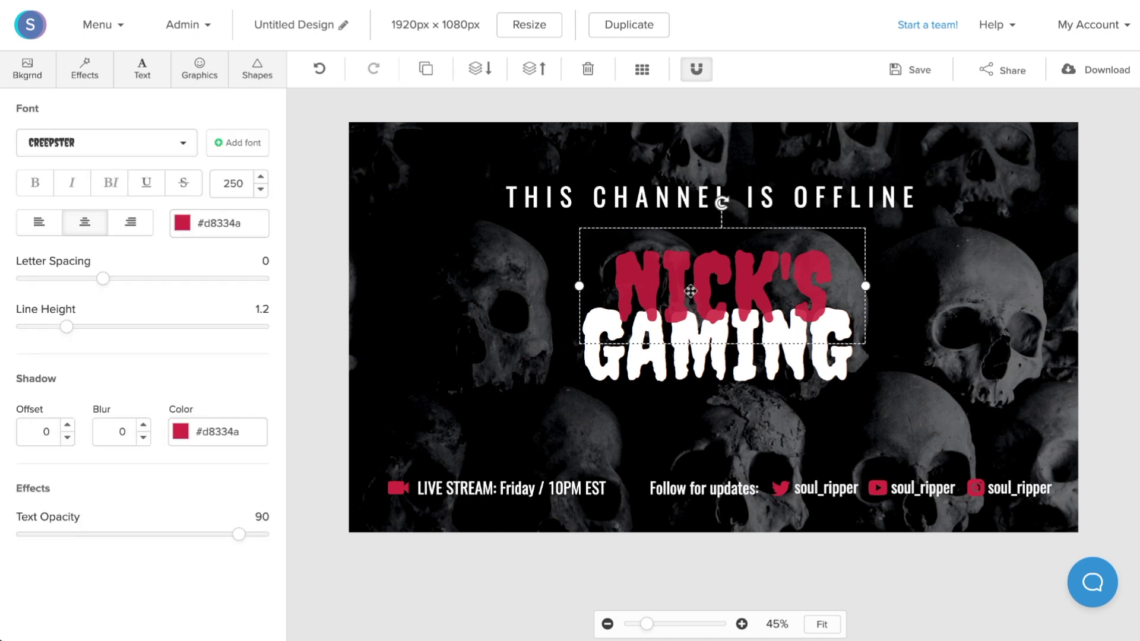
Step: Set the red name title to the Oswald font
{"action": "left_click", "coordinate": [147, 149]}
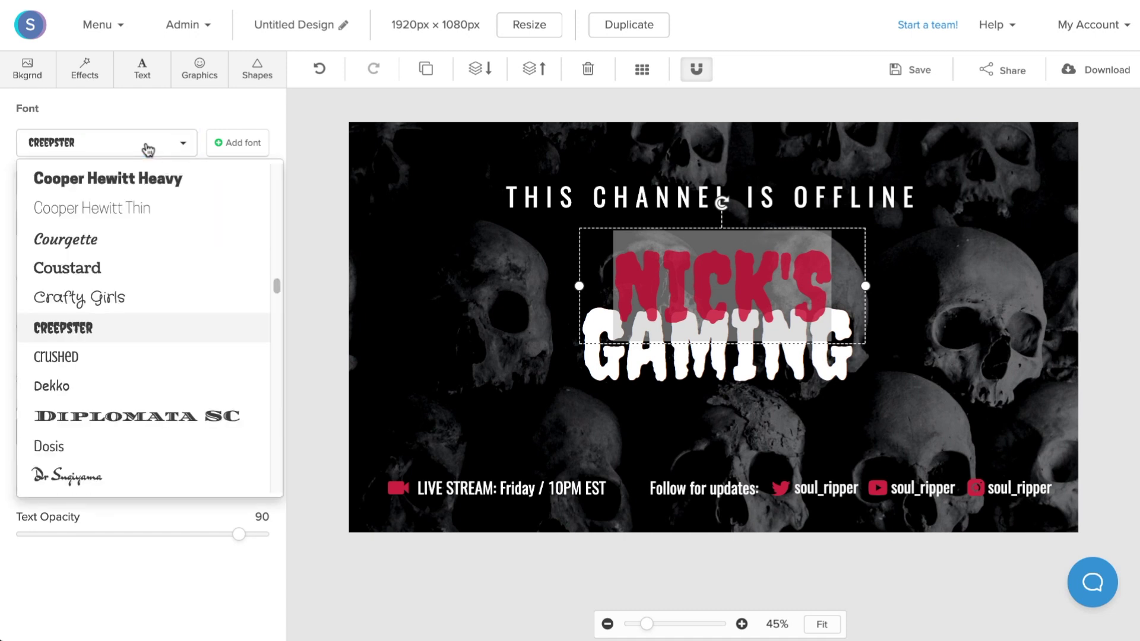
{"action": "scroll", "coordinate": [138, 450], "scroll_direction": "down", "scroll_amount": 15}
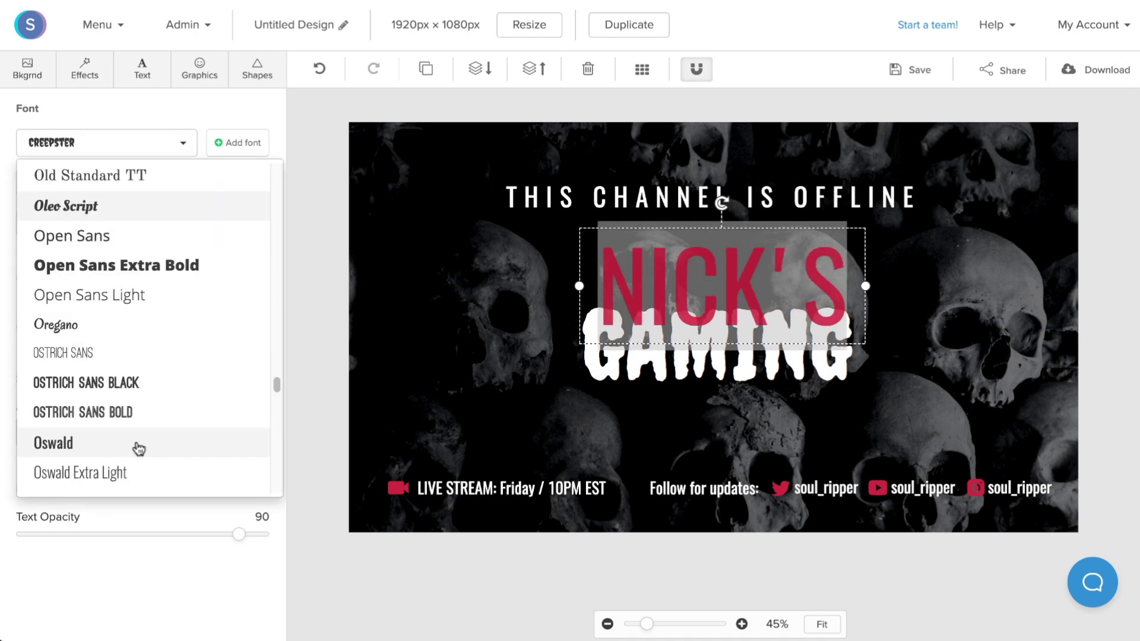
{"action": "left_click", "coordinate": [138, 450]}
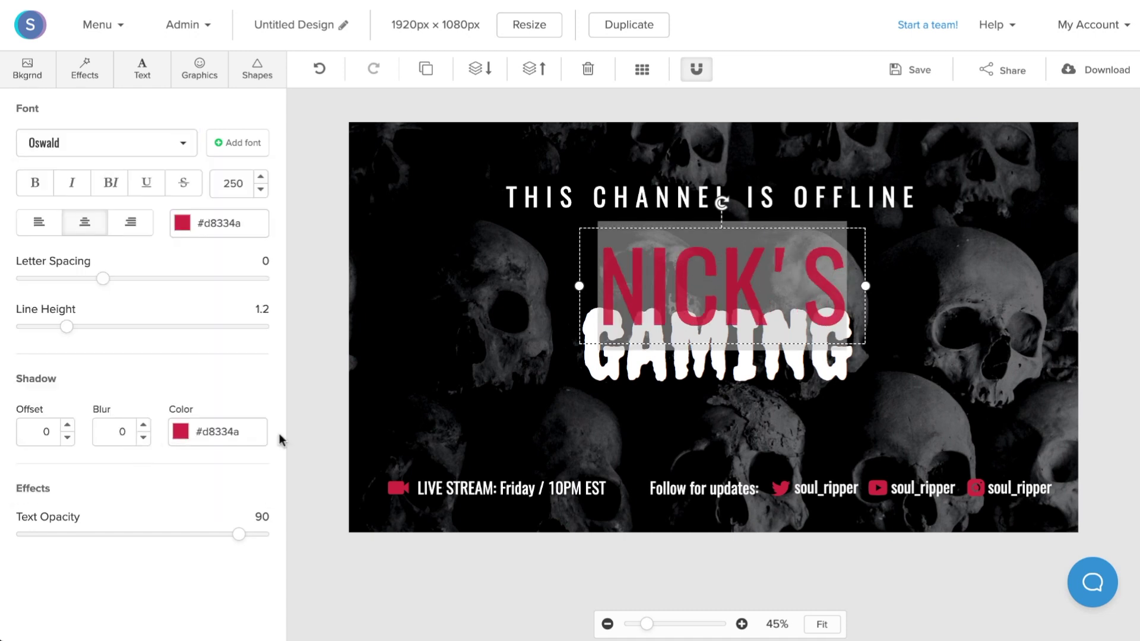
Step: Set GAMING to Oswald, widen it to one line, and move it beneath the name
{"action": "left_click", "coordinate": [644, 368]}
{"action": "left_click", "coordinate": [107, 142]}
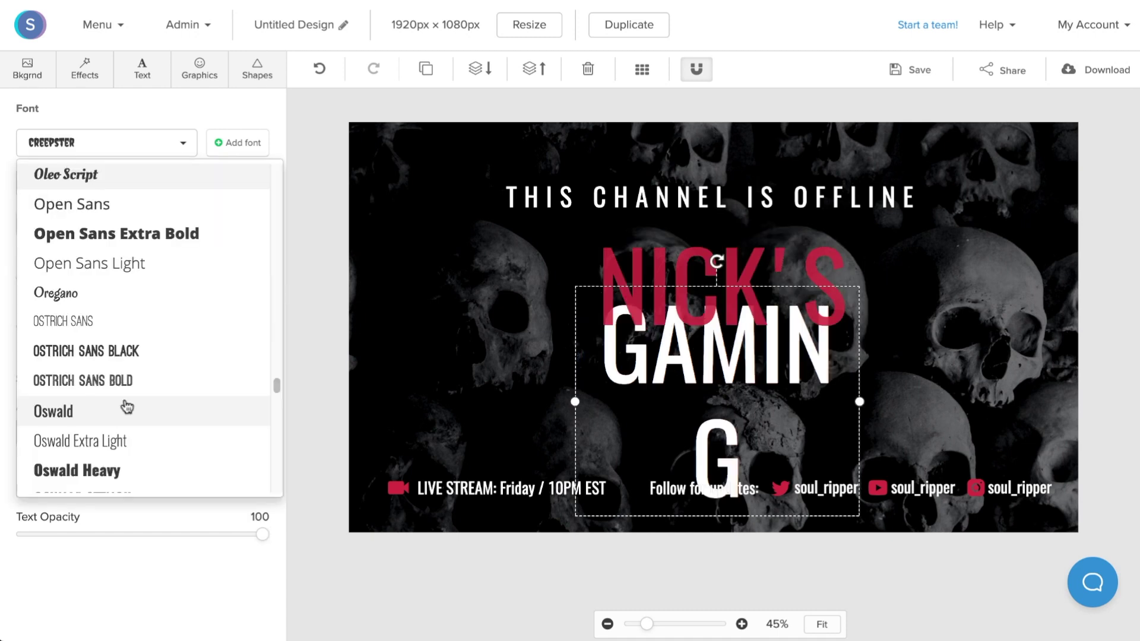
{"action": "left_click", "coordinate": [122, 408]}
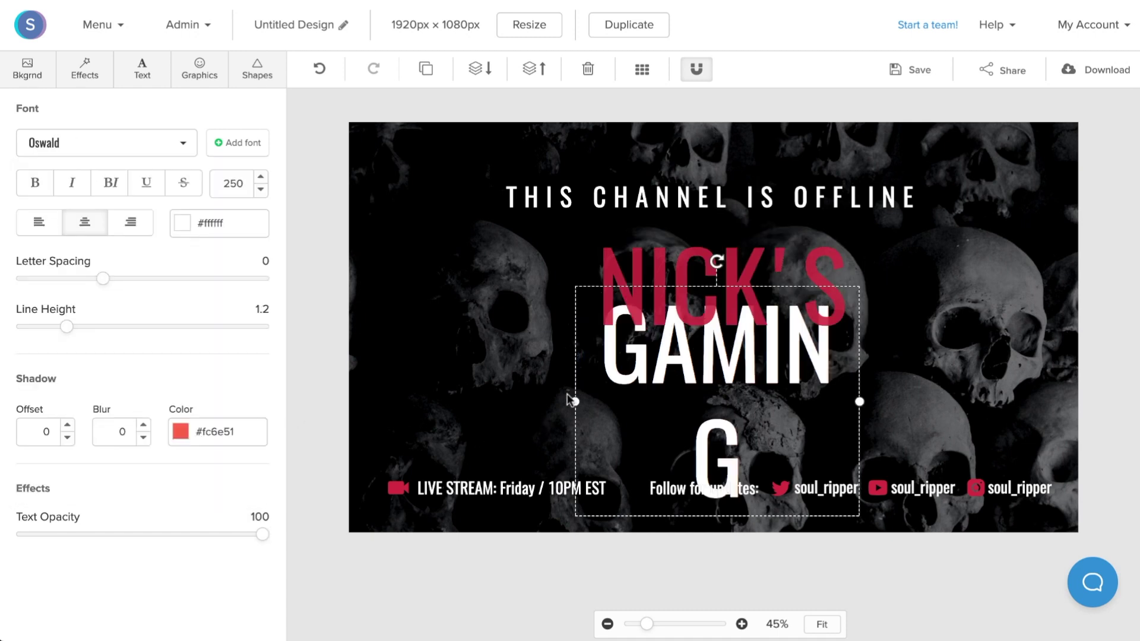
{"action": "left_click_drag", "start_coordinate": [573, 402], "coordinate": [533, 402]}
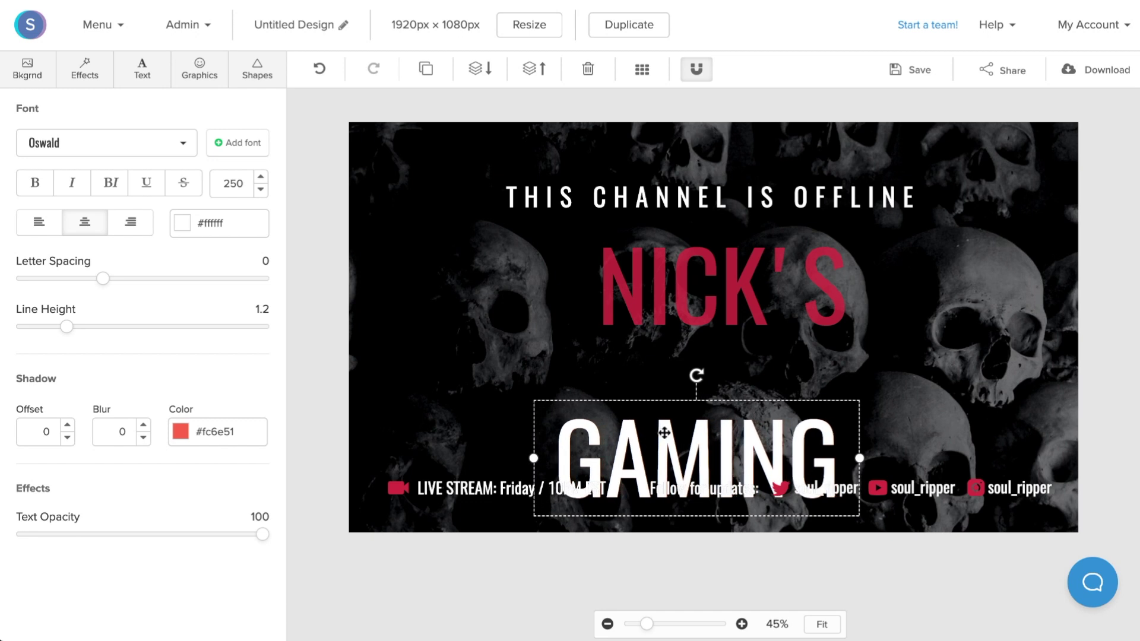
{"action": "key", "text": "Escape"}
{"action": "left_click_drag", "start_coordinate": [672, 429], "coordinate": [687, 333]}
{"action": "left_click", "coordinate": [781, 245]}
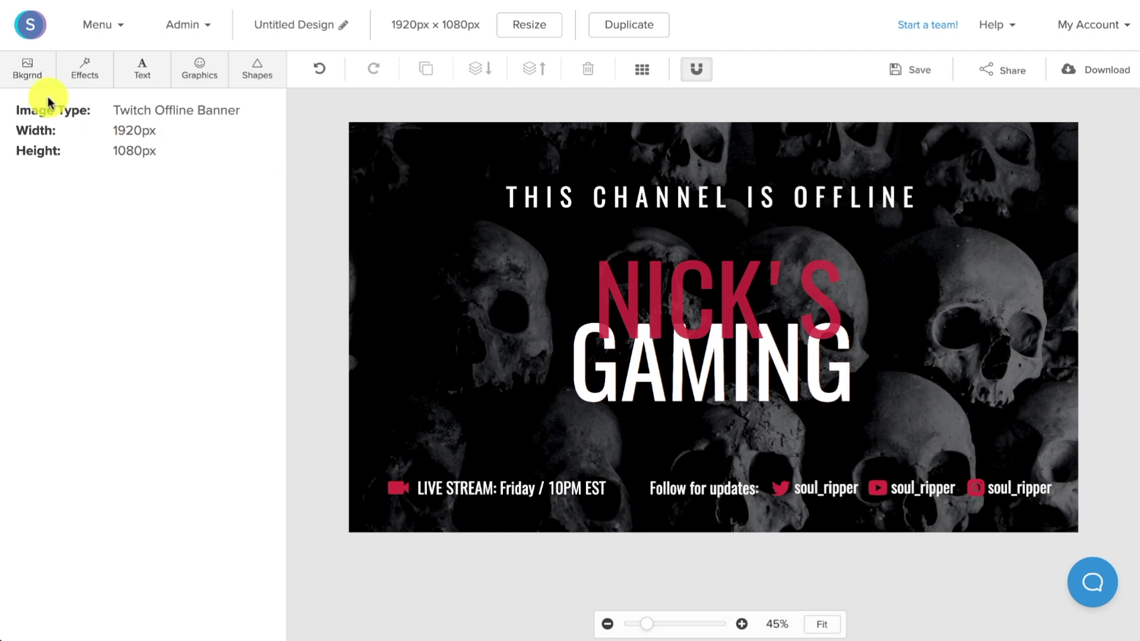
Step: Browse the background options: patterns, uploads, colour, then stock photos
{"action": "left_click", "coordinate": [21, 77]}
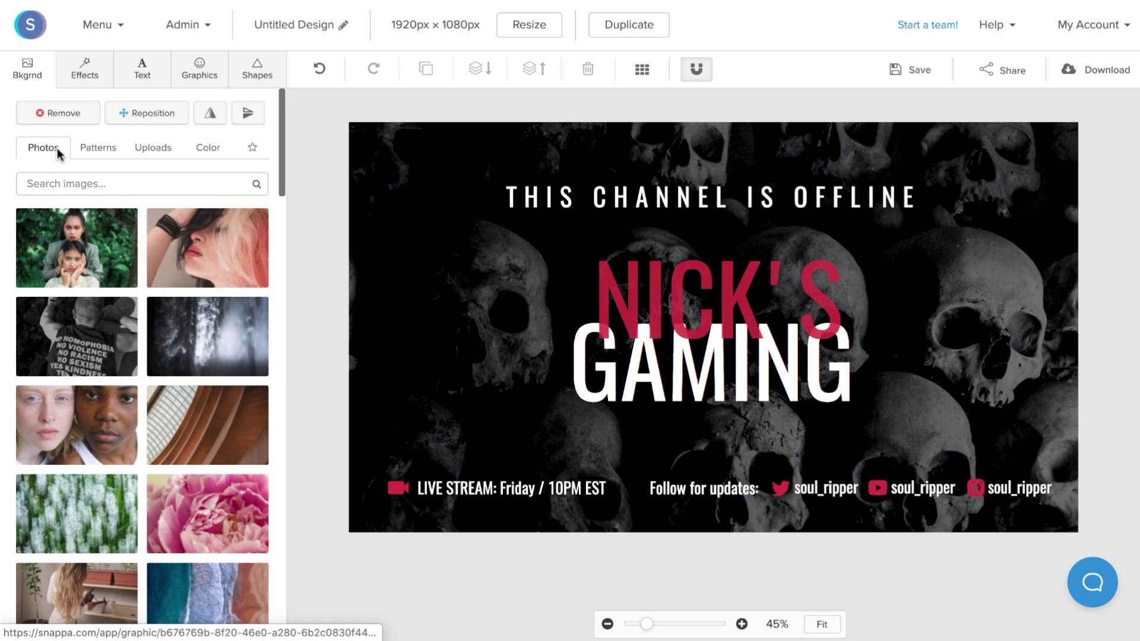
{"action": "left_click", "coordinate": [113, 151]}
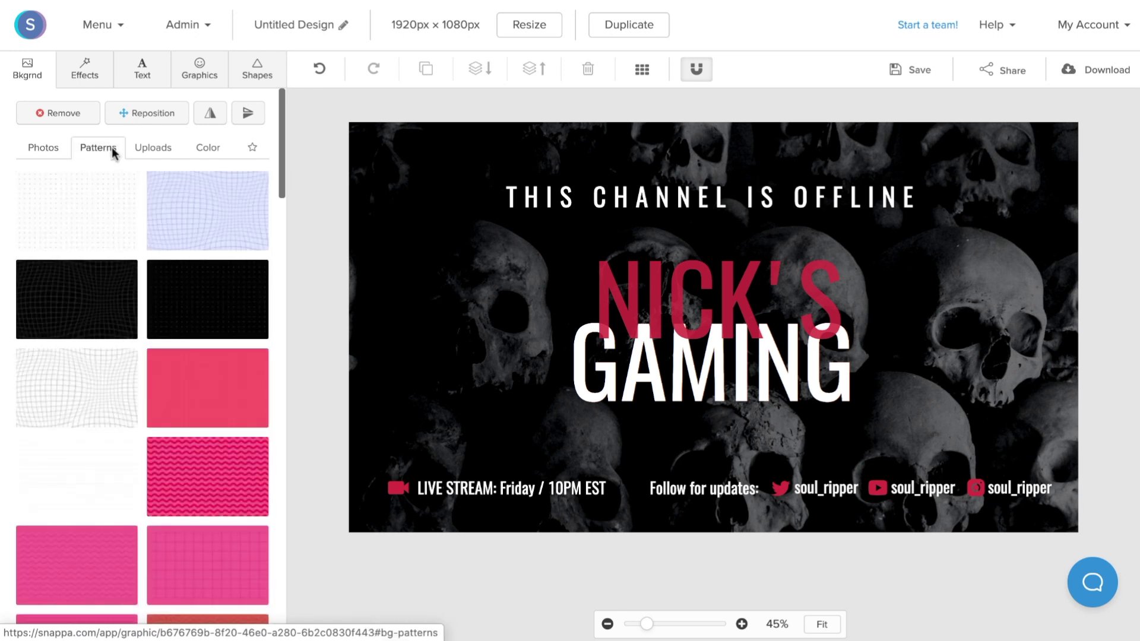
{"action": "left_click", "coordinate": [149, 148]}
{"action": "left_click", "coordinate": [208, 148]}
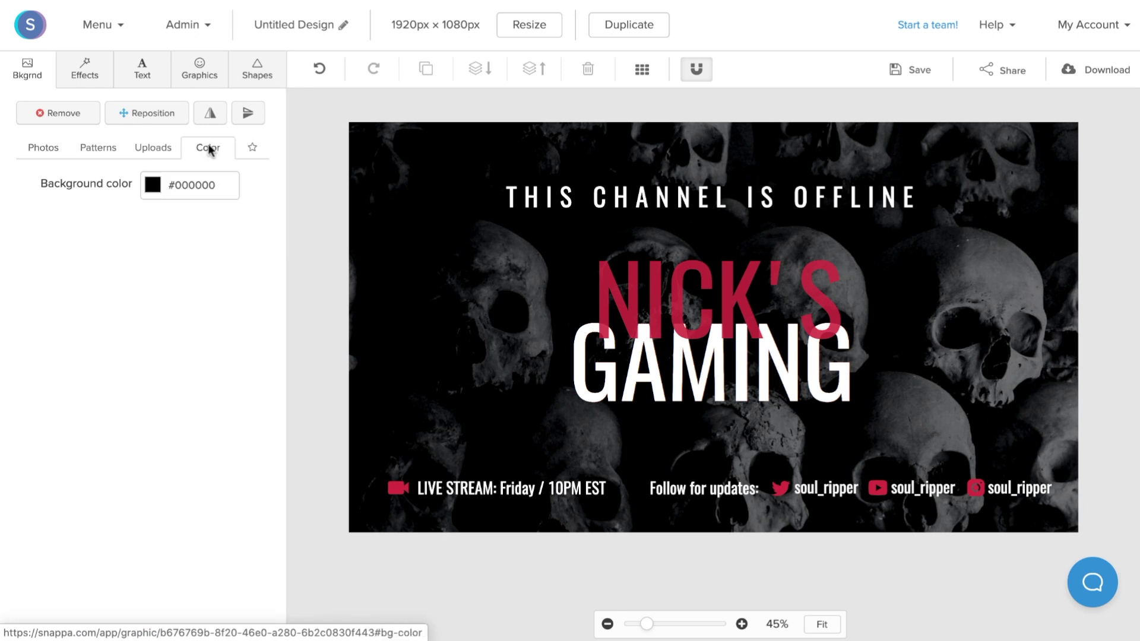
{"action": "left_click", "coordinate": [53, 152]}
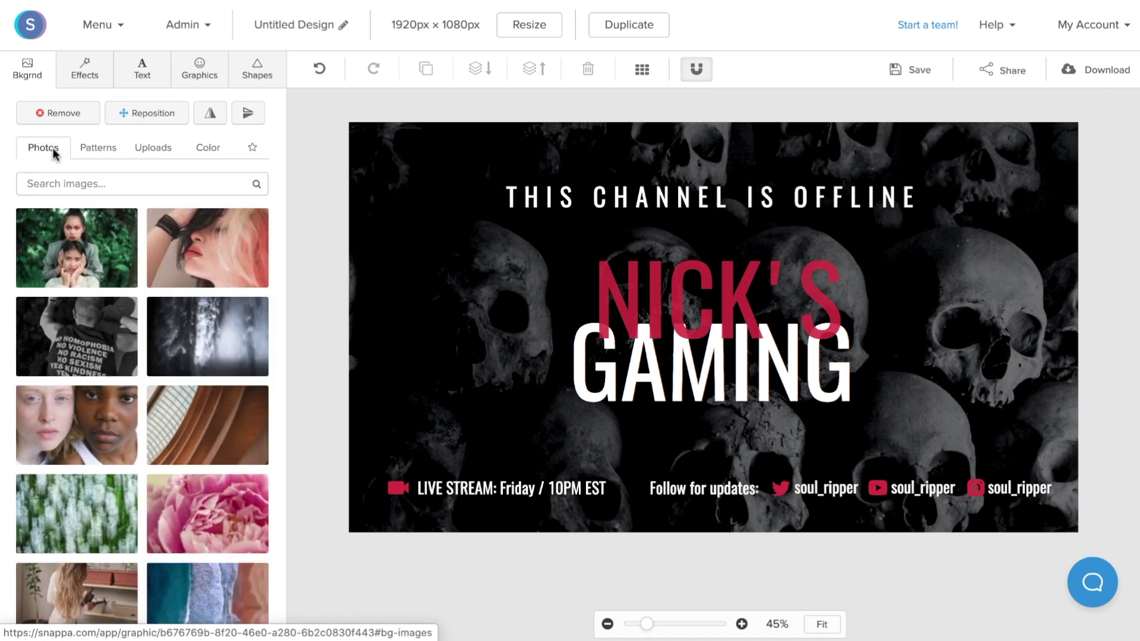
Step: Search photos for 'gaming' and set the headset gamer photo as the background
{"action": "left_click", "coordinate": [72, 180]}
{"action": "type", "text": "g"}
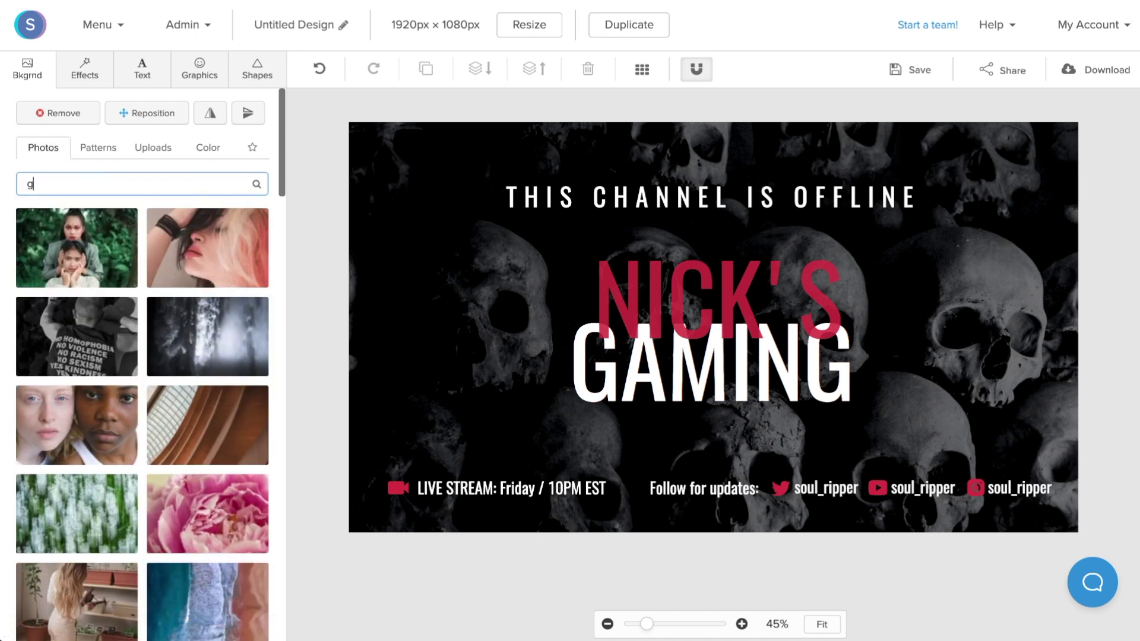
{"action": "type", "text": "aming"}
{"action": "key", "text": "Return"}
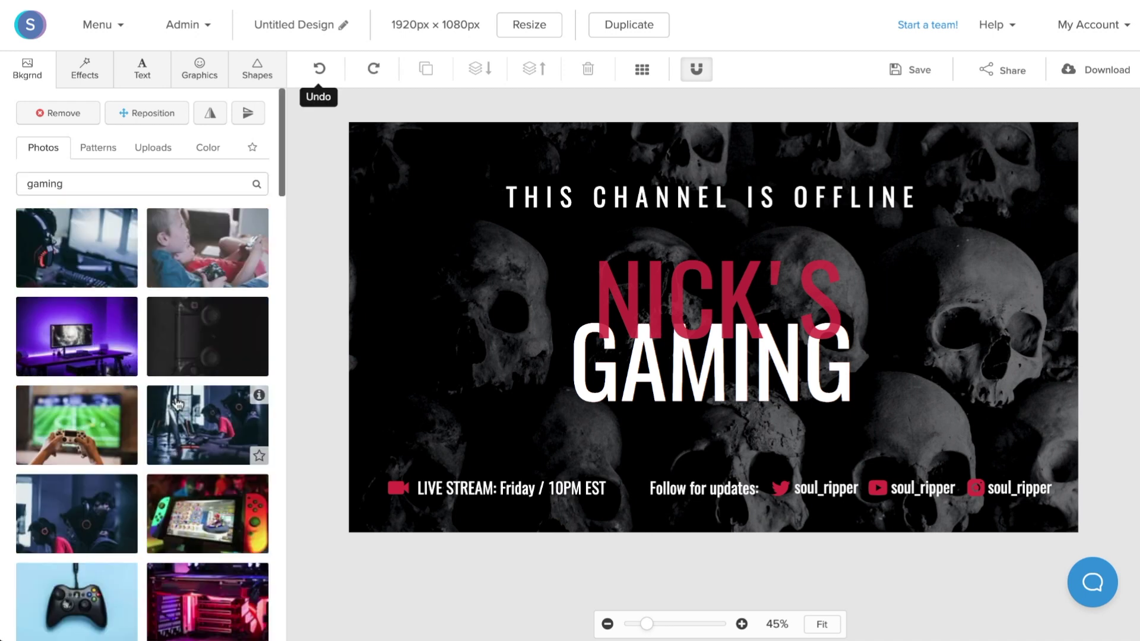
{"action": "left_click", "coordinate": [57, 263]}
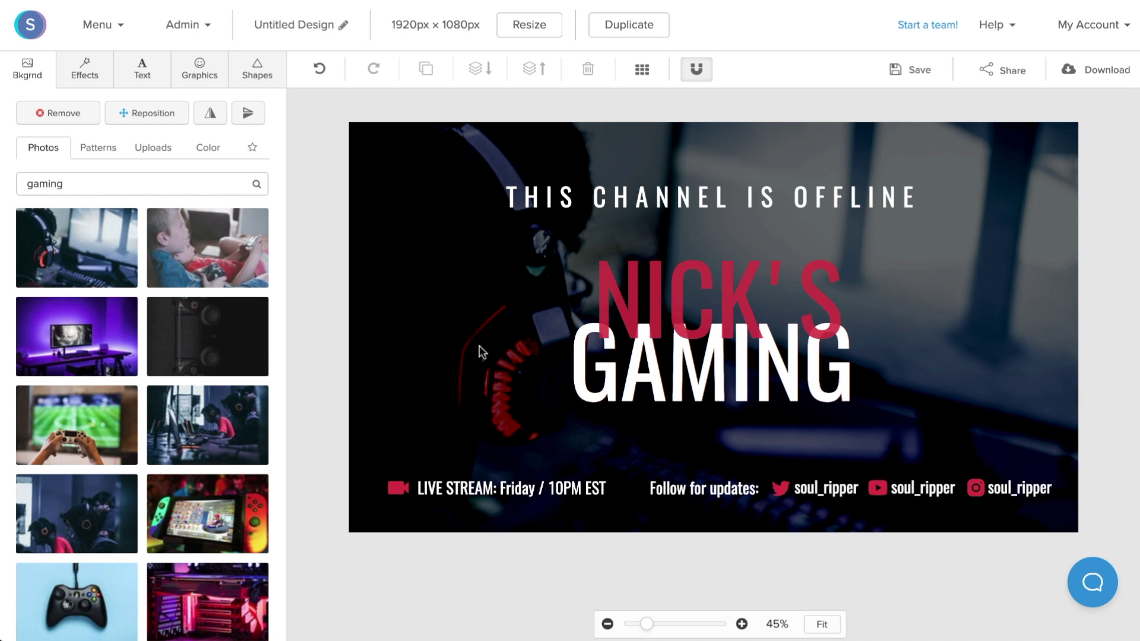
{"action": "left_click", "coordinate": [143, 116]}
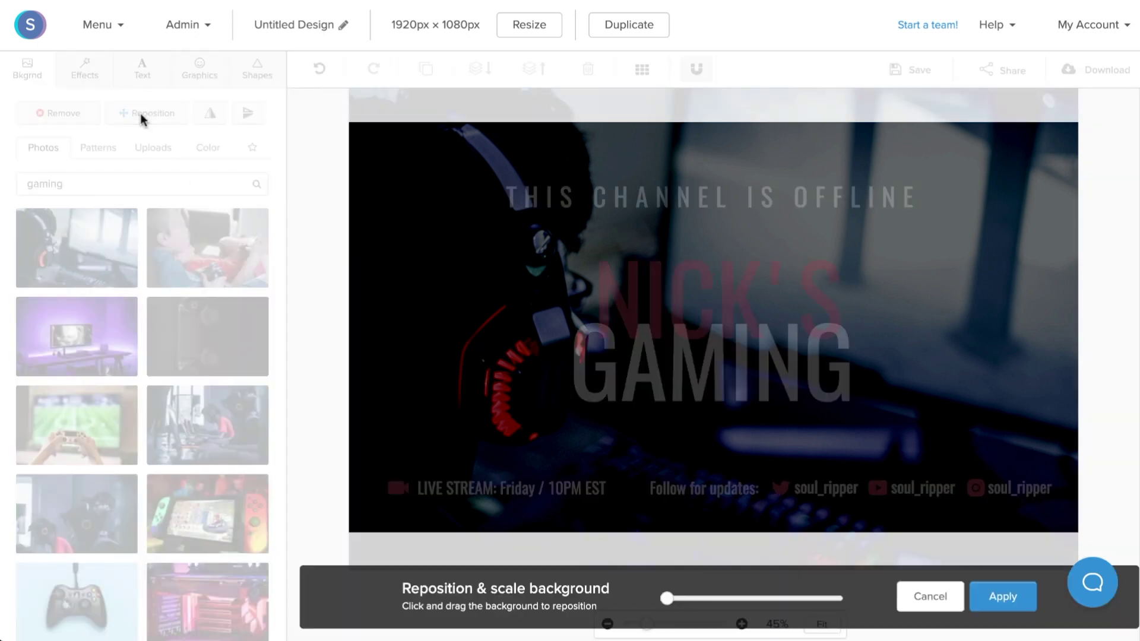
Step: Scale up the headset photo, shift it left and up, and apply the new position
{"action": "left_click_drag", "start_coordinate": [666, 598], "coordinate": [693, 598]}
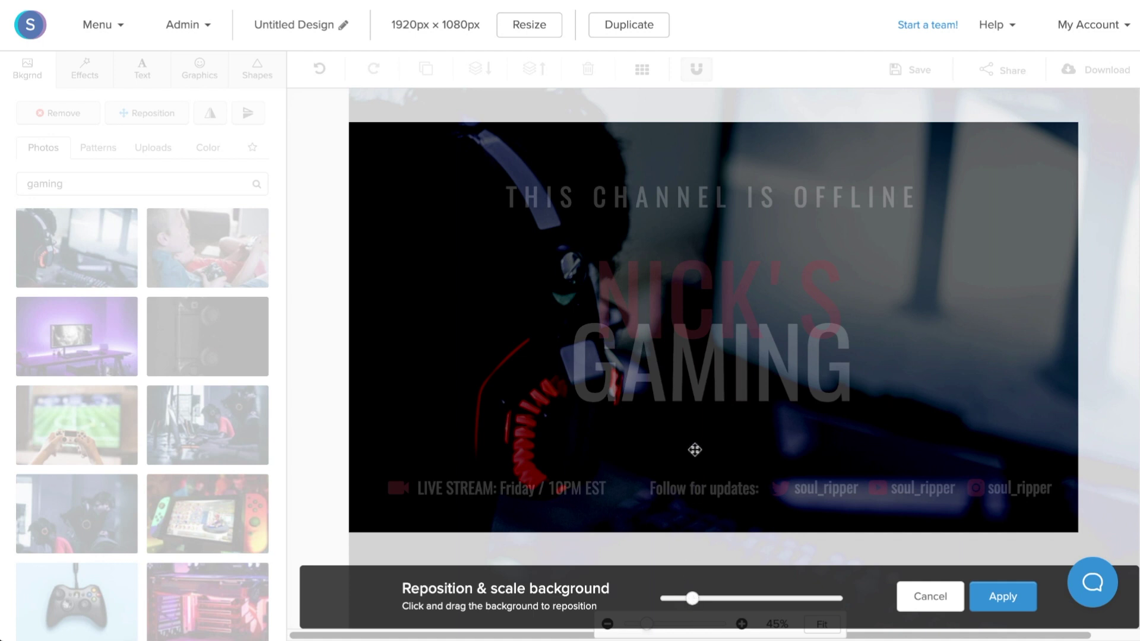
{"action": "left_click_drag", "start_coordinate": [712, 438], "coordinate": [618, 408]}
{"action": "left_click", "coordinate": [998, 600]}
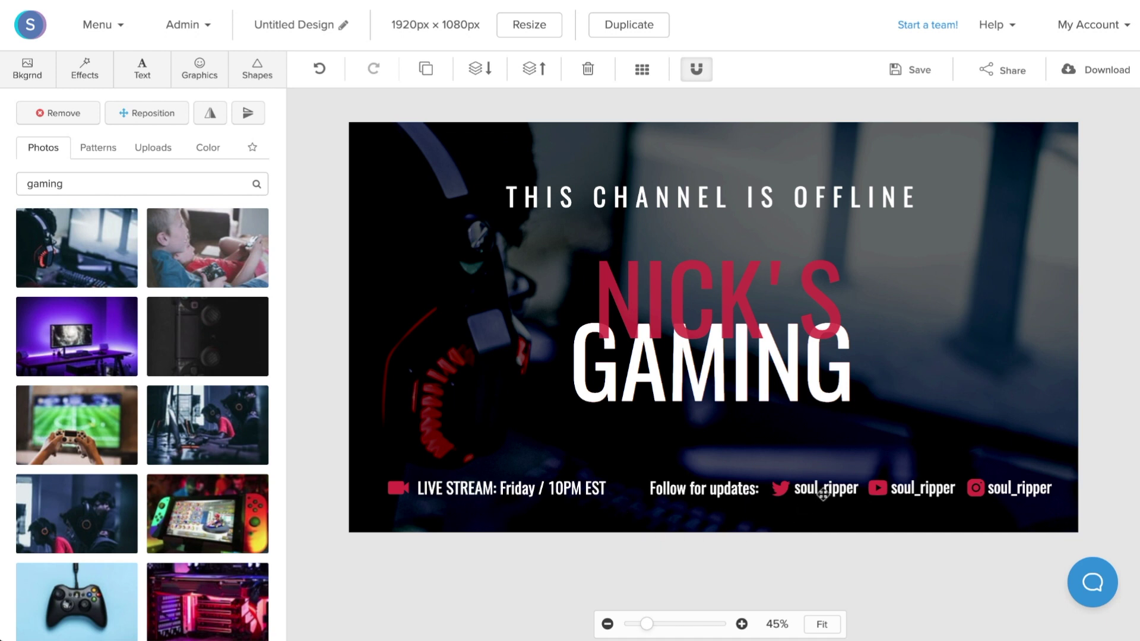
{"action": "left_click", "coordinate": [527, 589]}
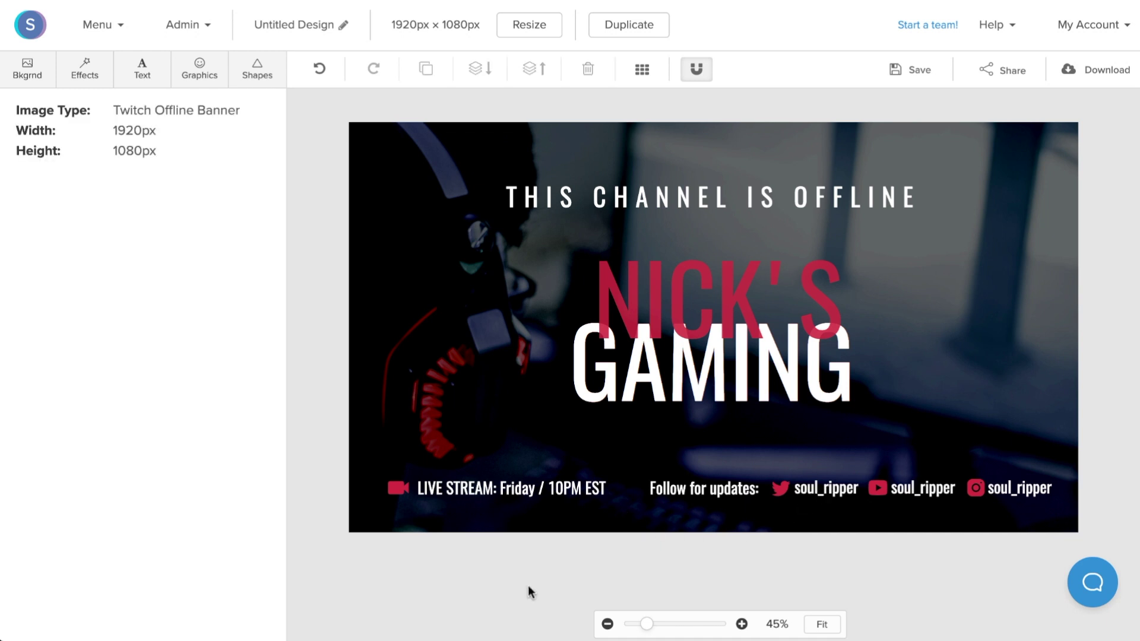
Step: Replace Friday with WEEKENDS and 10PM with 5PM in the LIVE STREAM line
{"action": "double_click", "coordinate": [541, 493]}
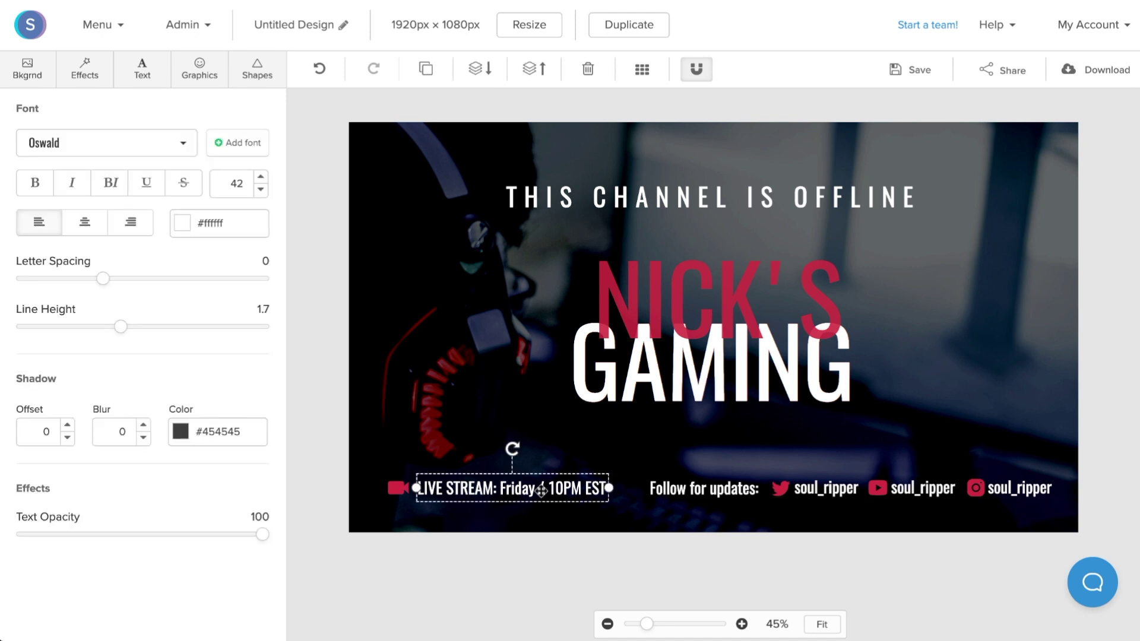
{"action": "left_click", "coordinate": [500, 489]}
{"action": "left_click_drag", "start_coordinate": [499, 488], "coordinate": [537, 491]}
{"action": "type", "text": "WEEKENDS"}
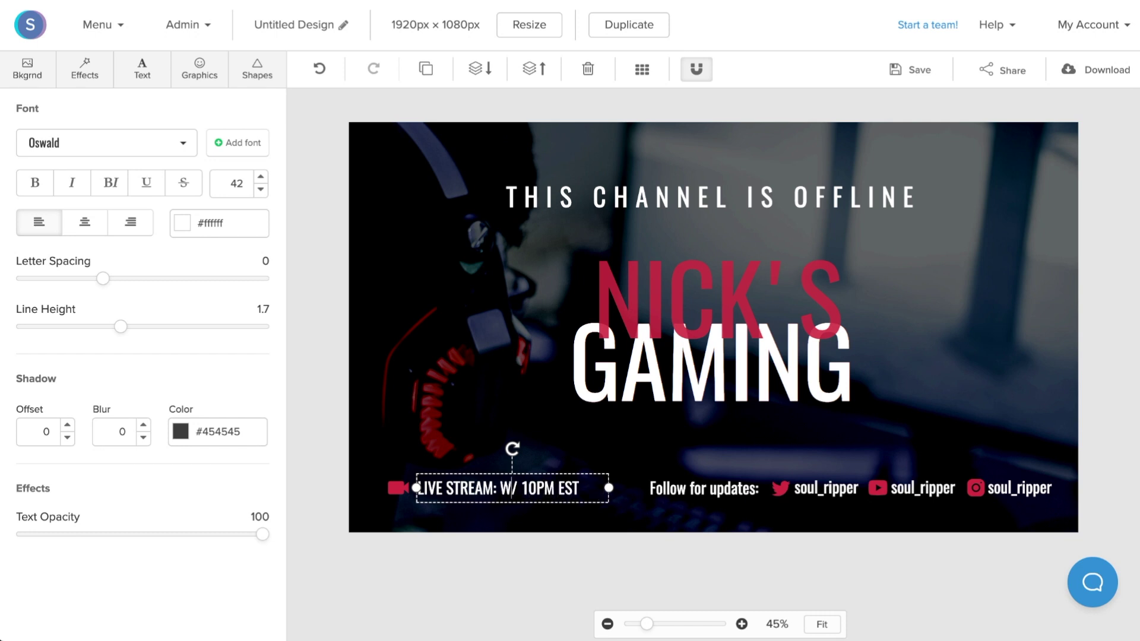
{"action": "key", "text": "Right"}
{"action": "key", "text": "Right"}
{"action": "key", "text": "Delete"}
{"action": "key", "text": "Delete"}
{"action": "type", "text": "5"}
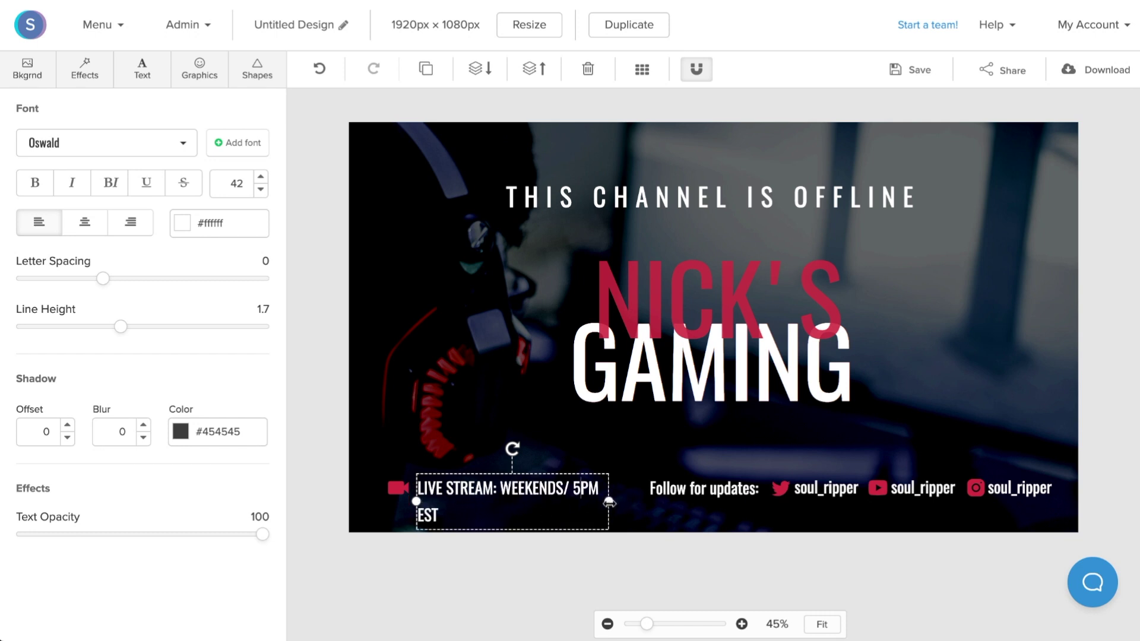
Step: Widen the schedule text onto one line and reduce its font size to 41
{"action": "left_click_drag", "start_coordinate": [611, 502], "coordinate": [629, 501]}
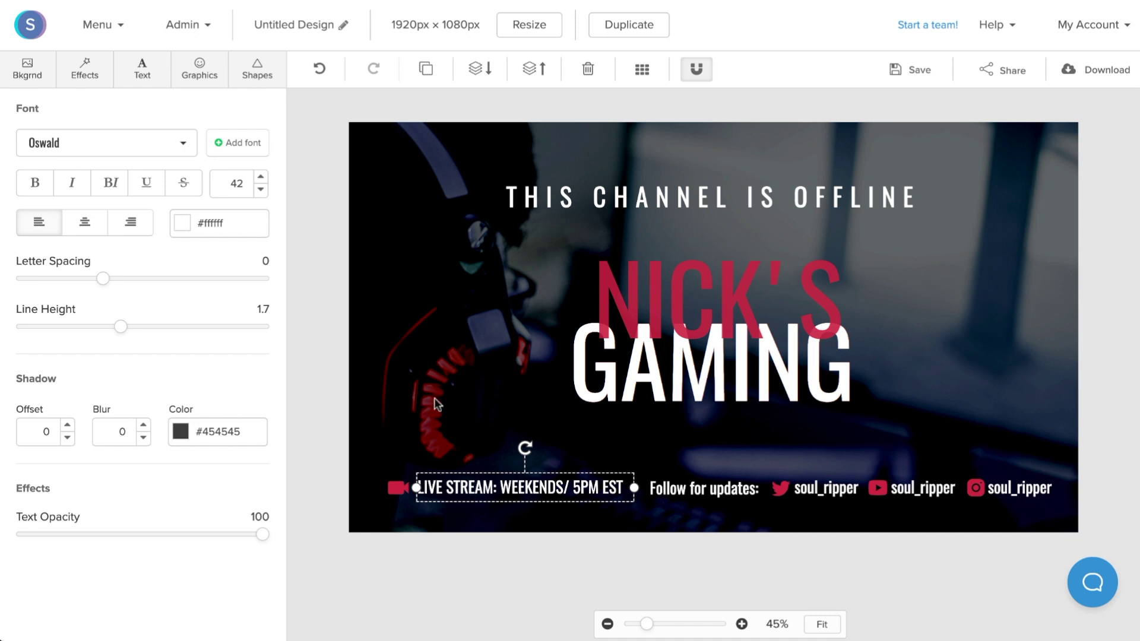
{"action": "left_click", "coordinate": [261, 193]}
{"action": "key", "text": "Escape"}
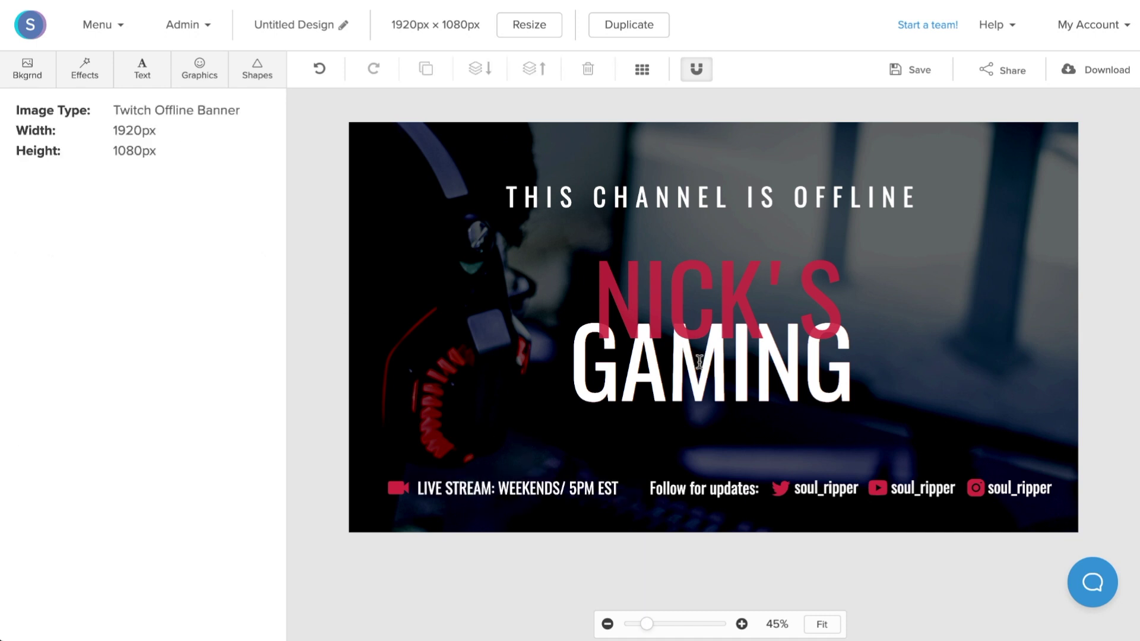
{"action": "left_click", "coordinate": [393, 488]}
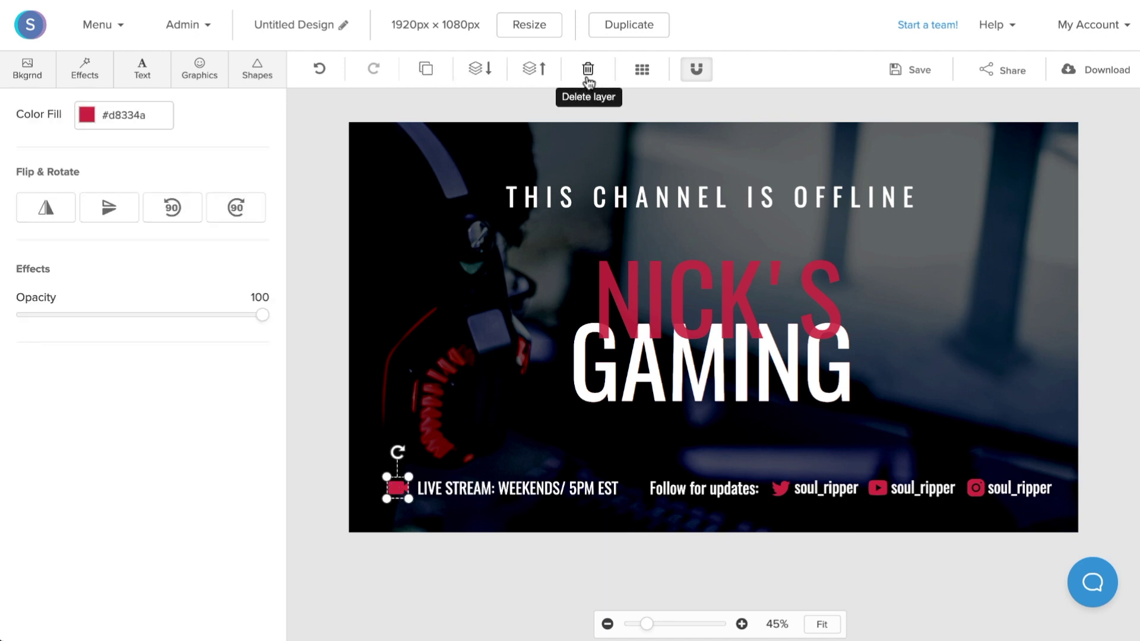
{"action": "left_click", "coordinate": [201, 70]}
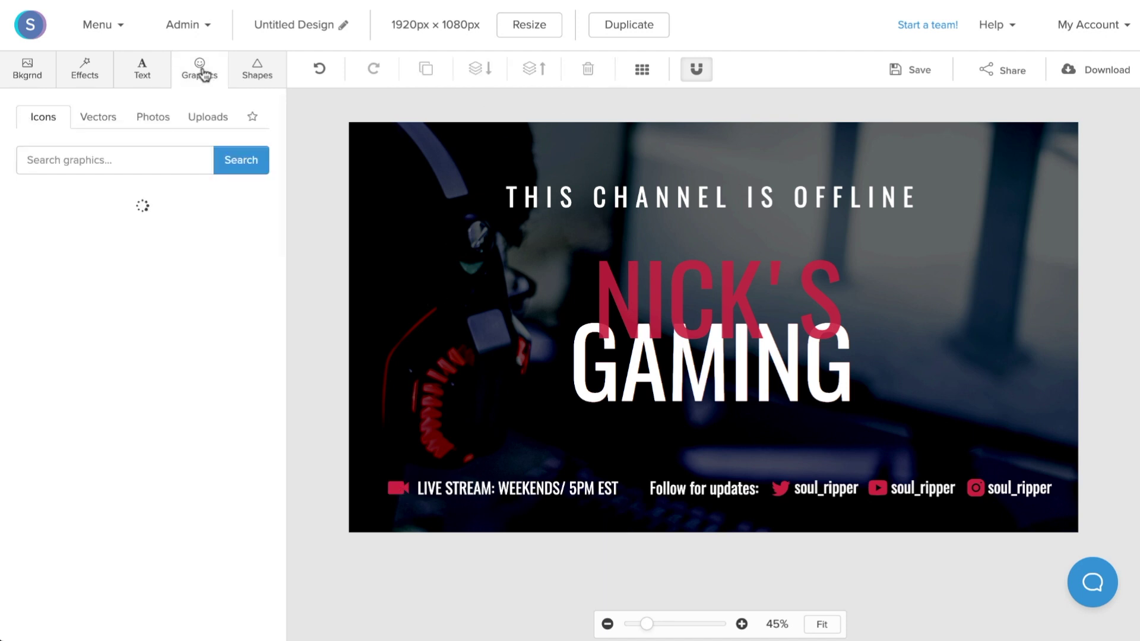
{"action": "left_click", "coordinate": [74, 164]}
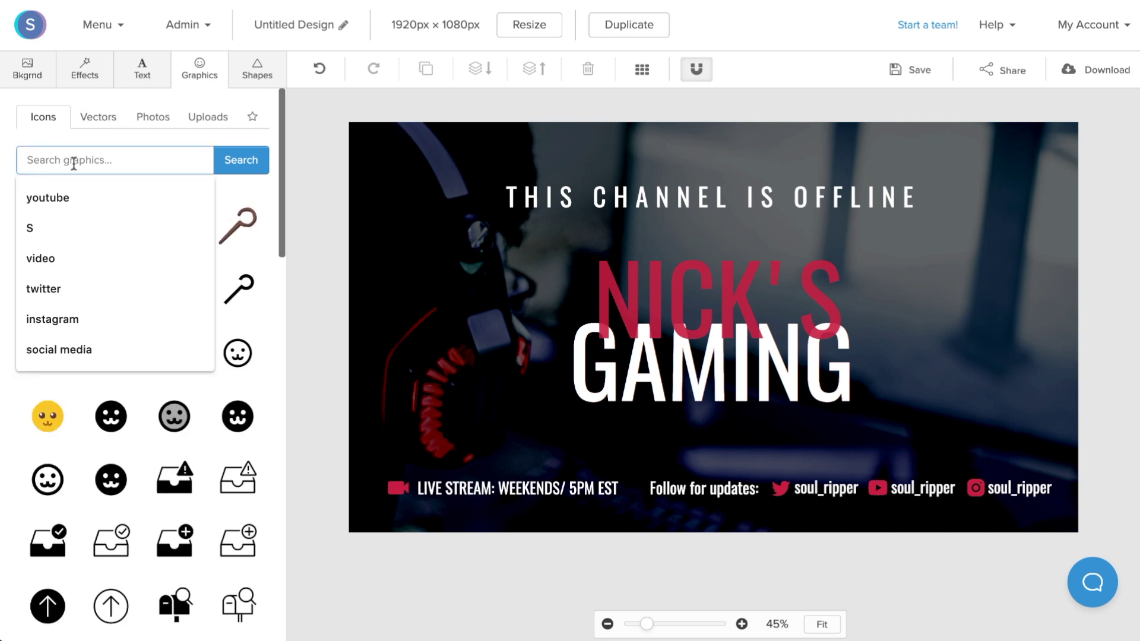
{"action": "type", "text": "video"}
{"action": "key", "text": "Return"}
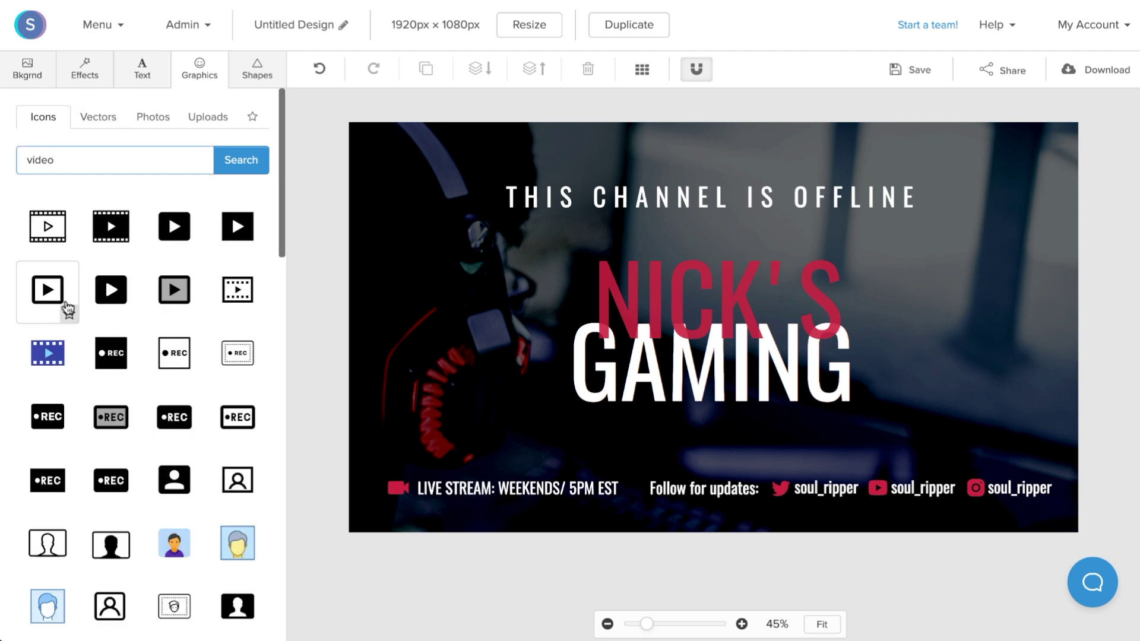
{"action": "scroll", "coordinate": [69, 438], "scroll_direction": "down", "scroll_amount": 3}
{"action": "left_click", "coordinate": [111, 363]}
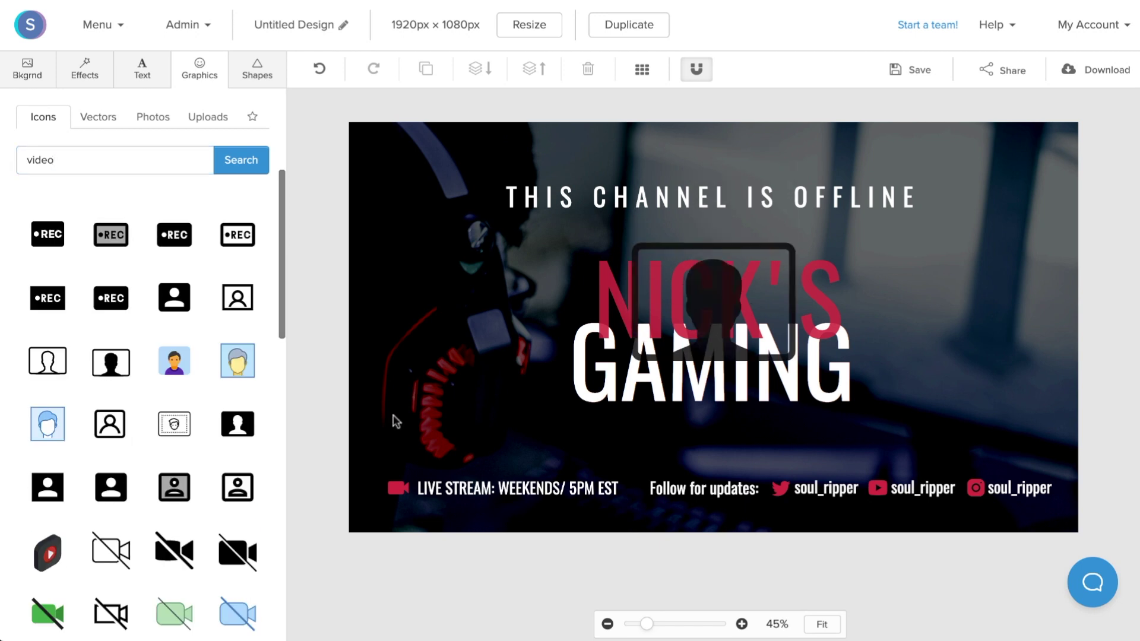
{"action": "key", "text": "Delete"}
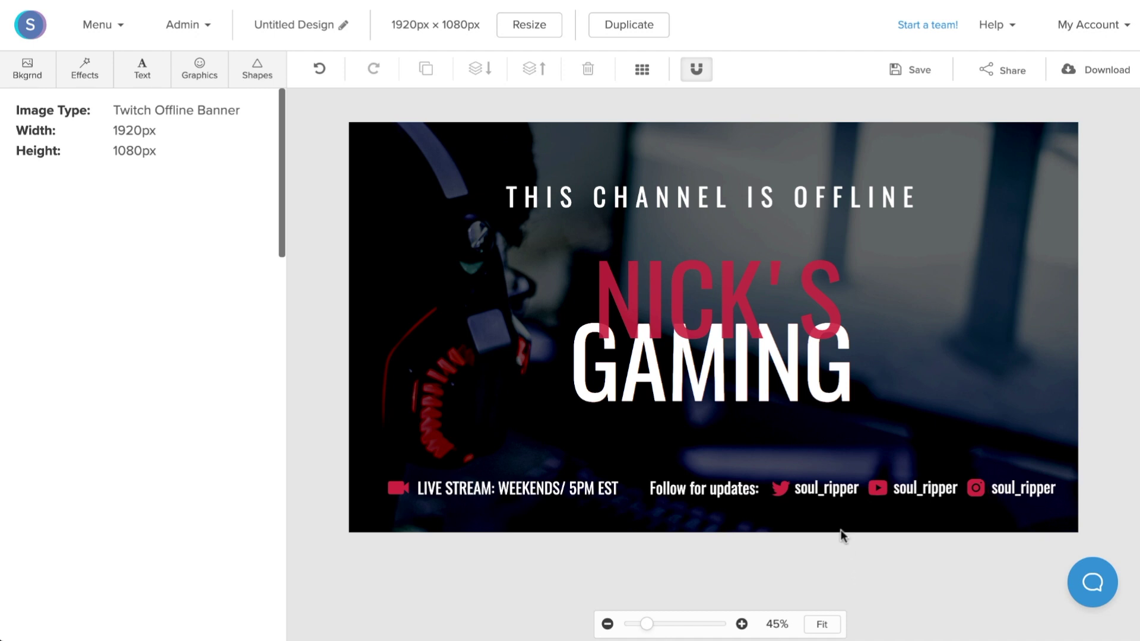
Step: Replace the three soul_ripper handles with the streamer's Twitter, YouTube and Instagram usernames
{"action": "left_click", "coordinate": [829, 489]}
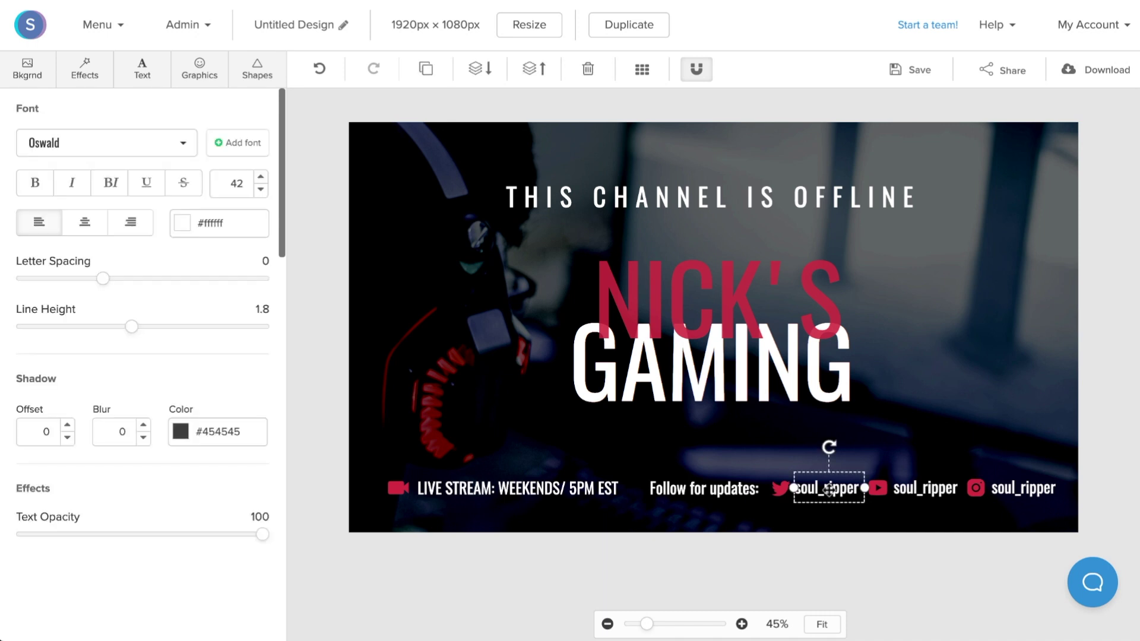
{"action": "left_click", "coordinate": [829, 490]}
{"action": "type", "text": "nickk"}
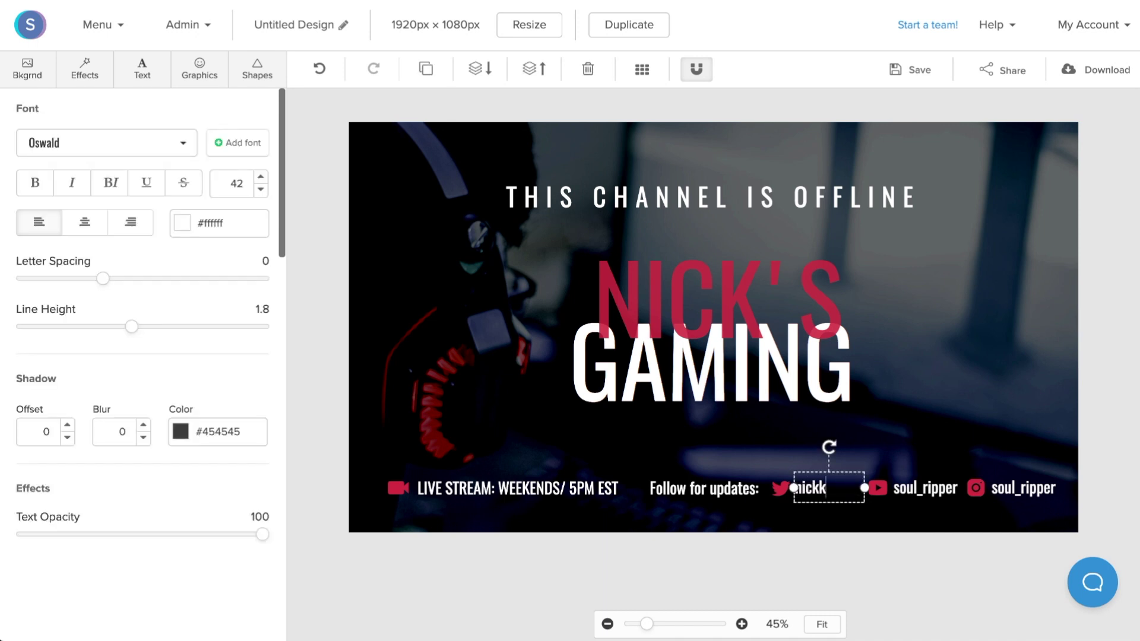
{"action": "type", "text": "_le"}
{"action": "double_click", "coordinate": [917, 489]}
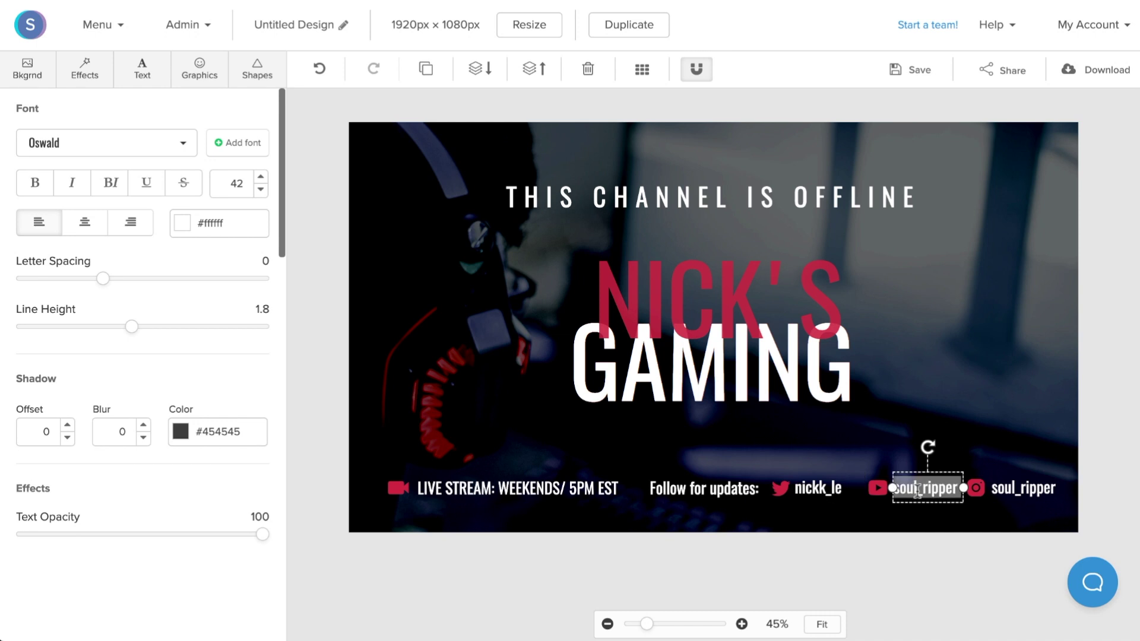
{"action": "type", "text": "snappa"}
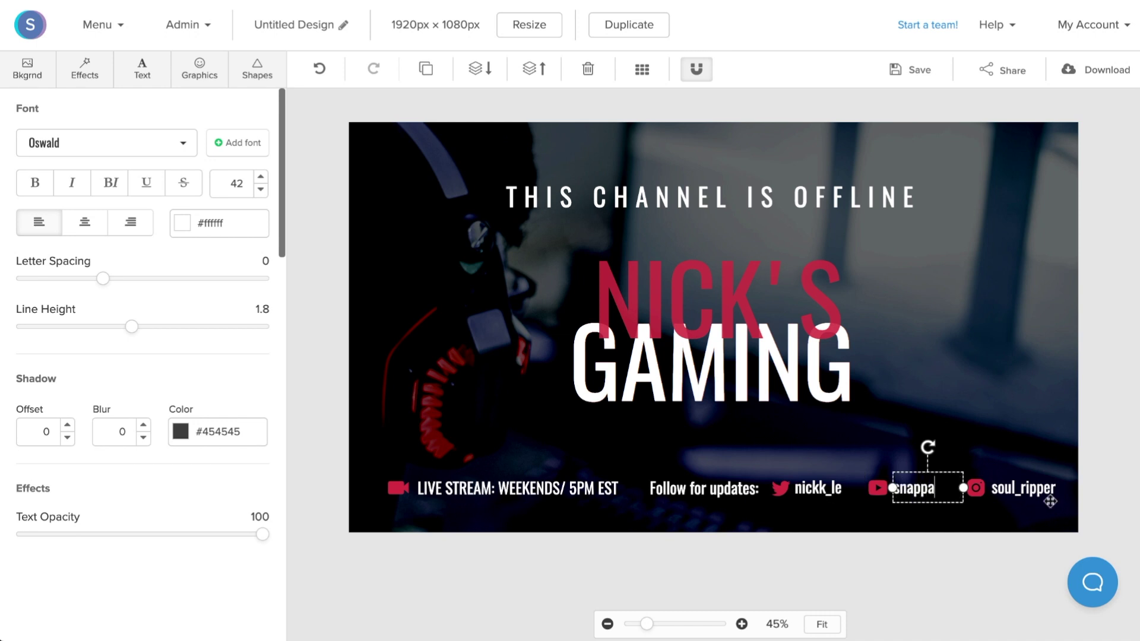
{"action": "double_click", "coordinate": [1040, 491]}
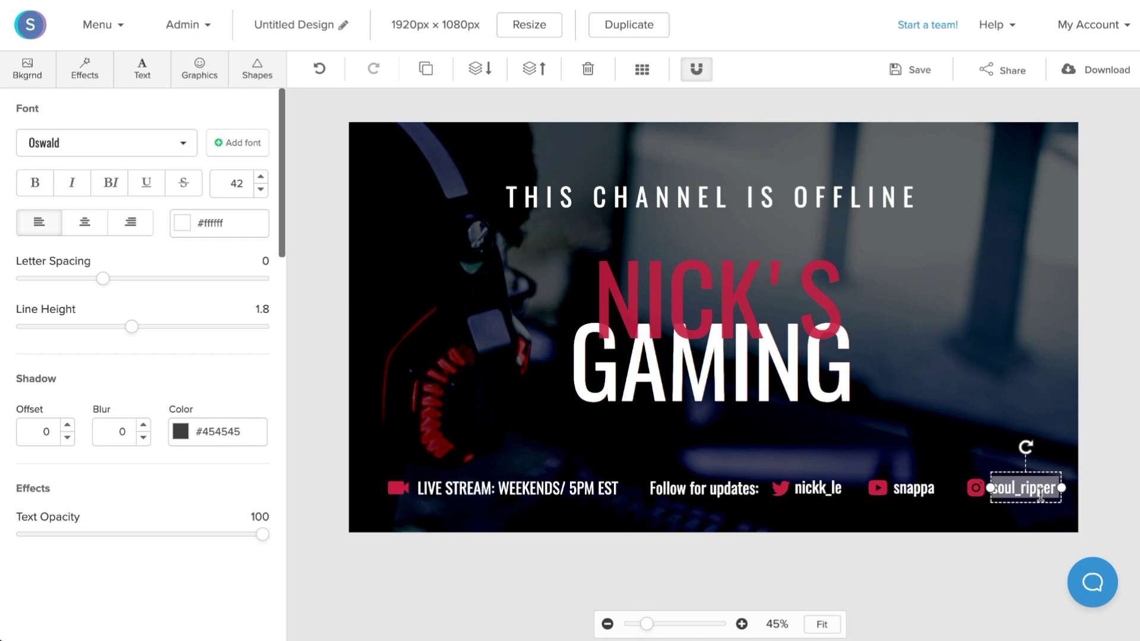
{"action": "type", "text": "nick.le"}
Step: Shift the Instagram handle label slightly to the left
{"action": "key", "text": "Escape"}
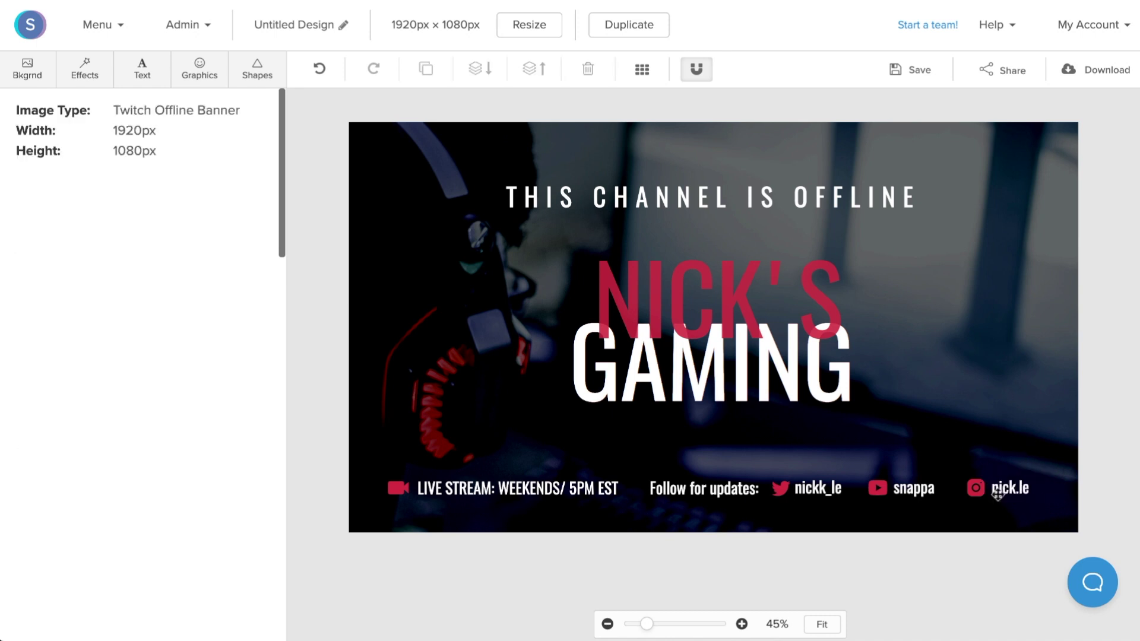
{"action": "left_click", "coordinate": [1002, 493]}
{"action": "key", "text": "Escape"}
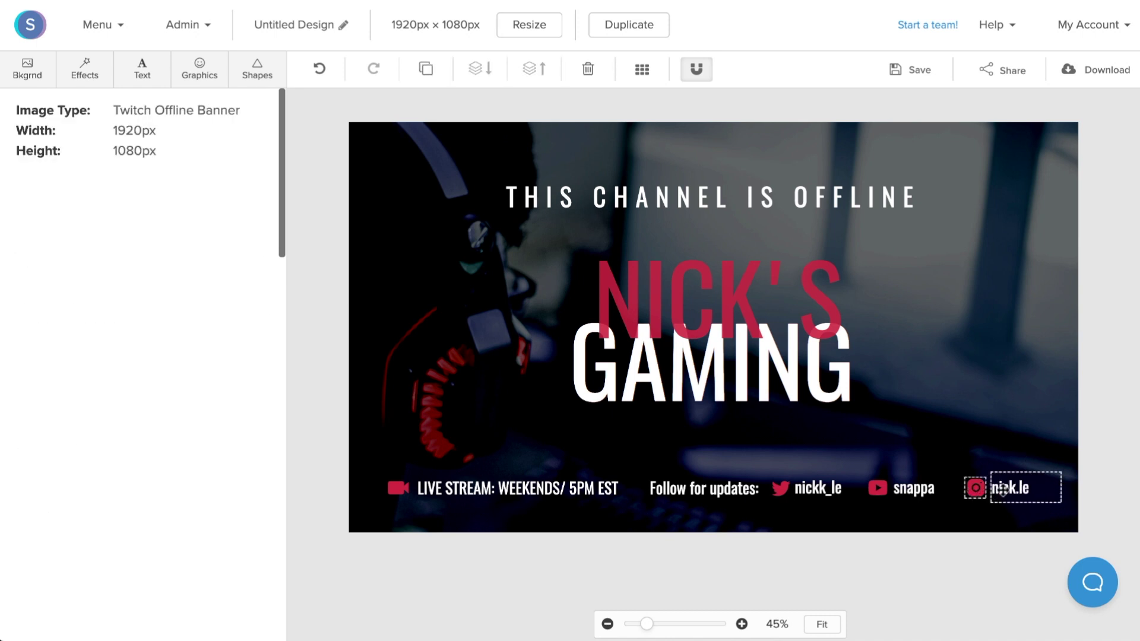
{"action": "left_click_drag", "start_coordinate": [1001, 493], "coordinate": [993, 490]}
{"action": "key", "text": "Escape"}
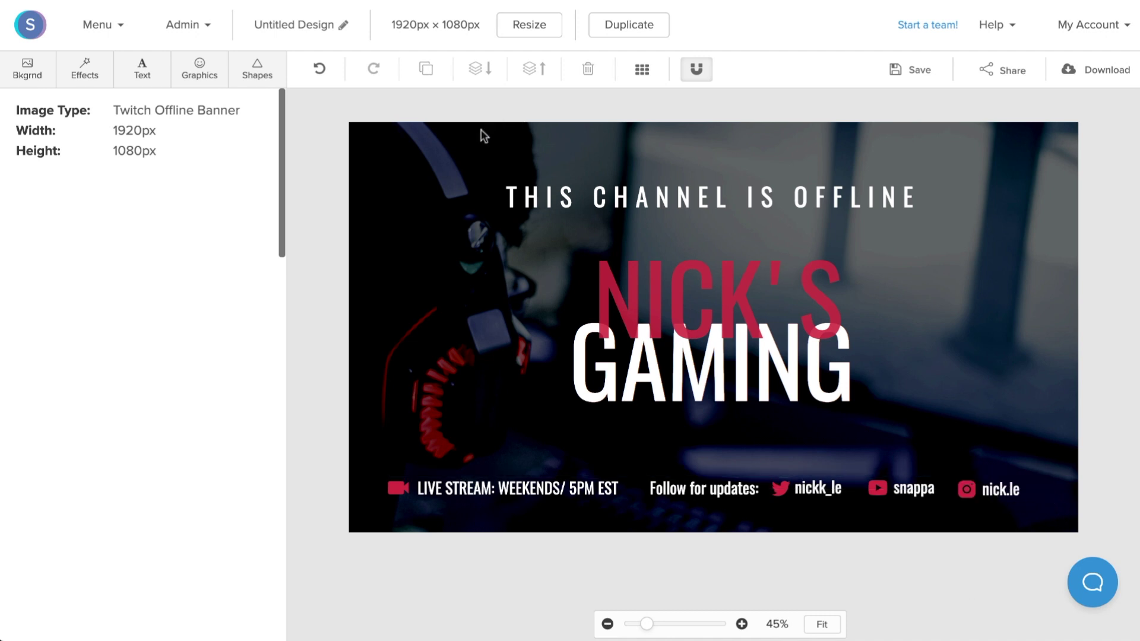
Step: Rename the design to 'Twitch Offline Screen' and save it to All your graphics
{"action": "left_click", "coordinate": [342, 27]}
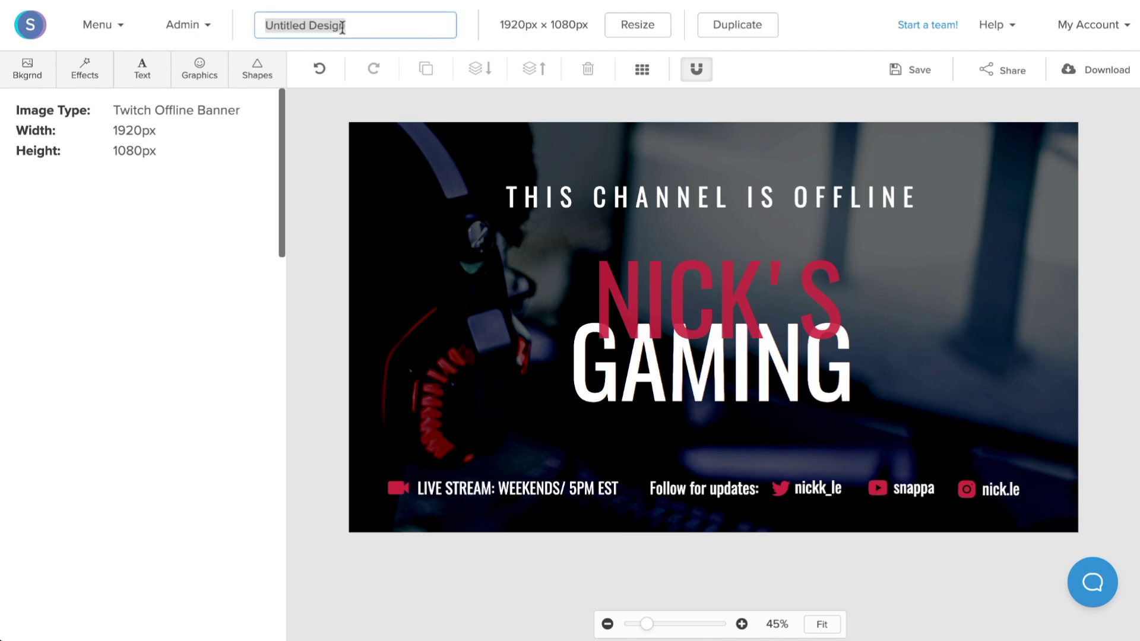
{"action": "type", "text": "Twitch Offline Screen"}
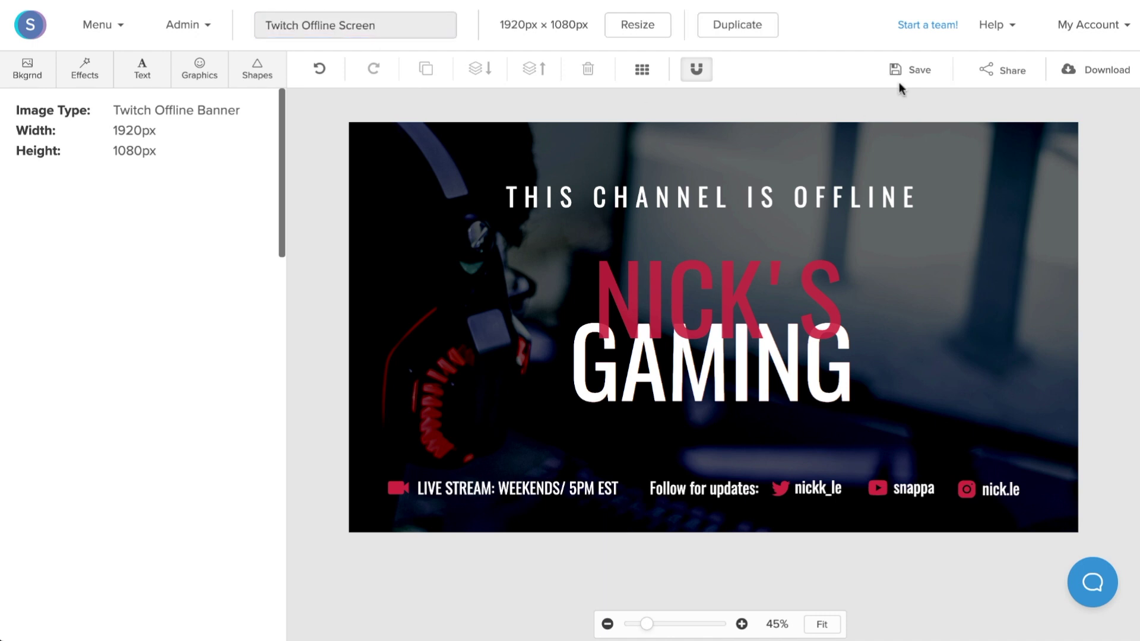
{"action": "left_click", "coordinate": [900, 80]}
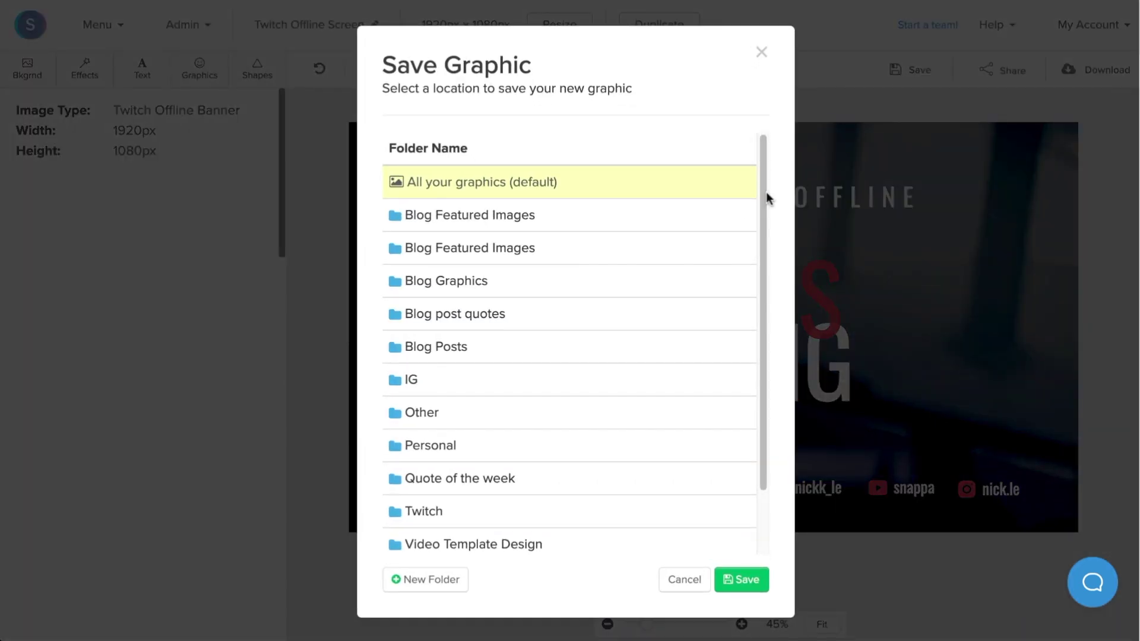
{"action": "left_click", "coordinate": [744, 582]}
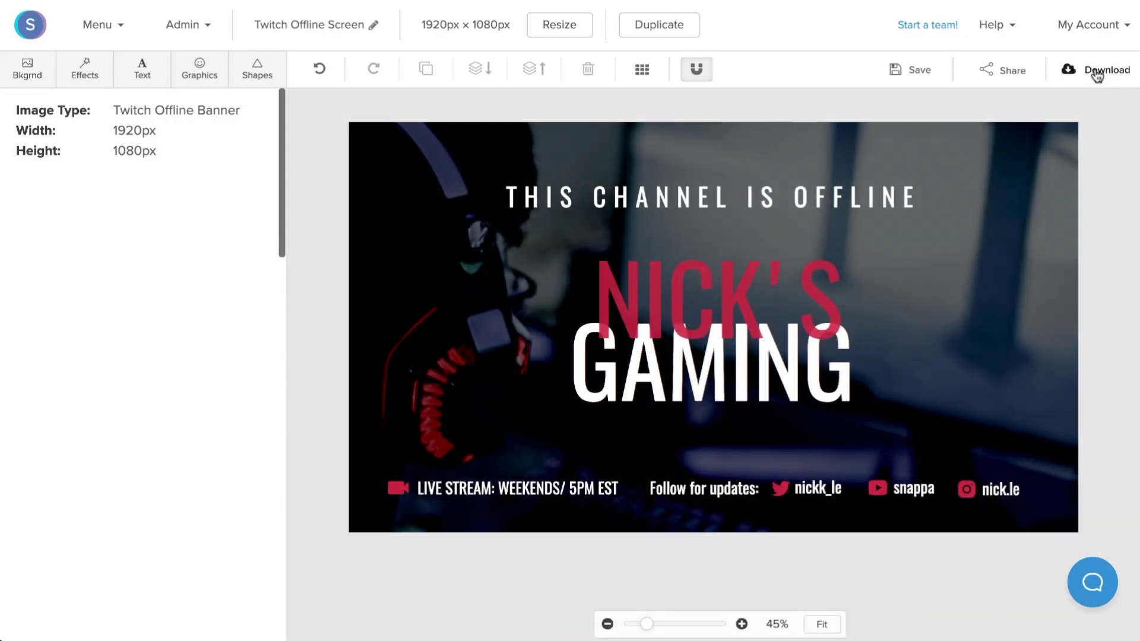
Step: Download the banner as a Retina JPG (2x size)
{"action": "left_click", "coordinate": [1098, 74]}
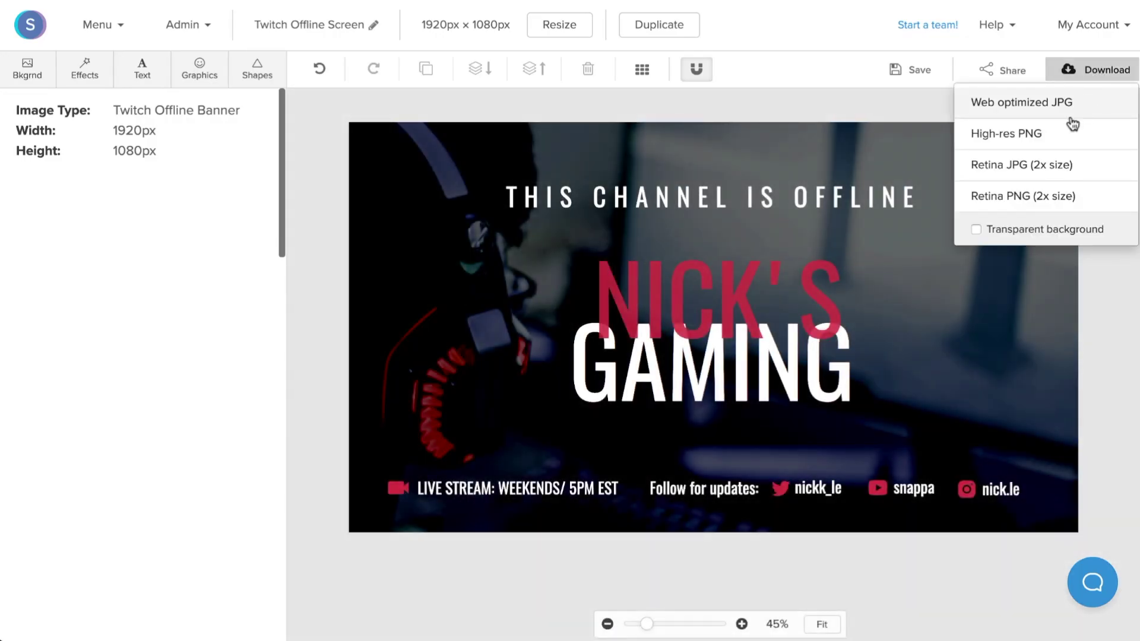
{"action": "left_click", "coordinate": [1045, 168]}
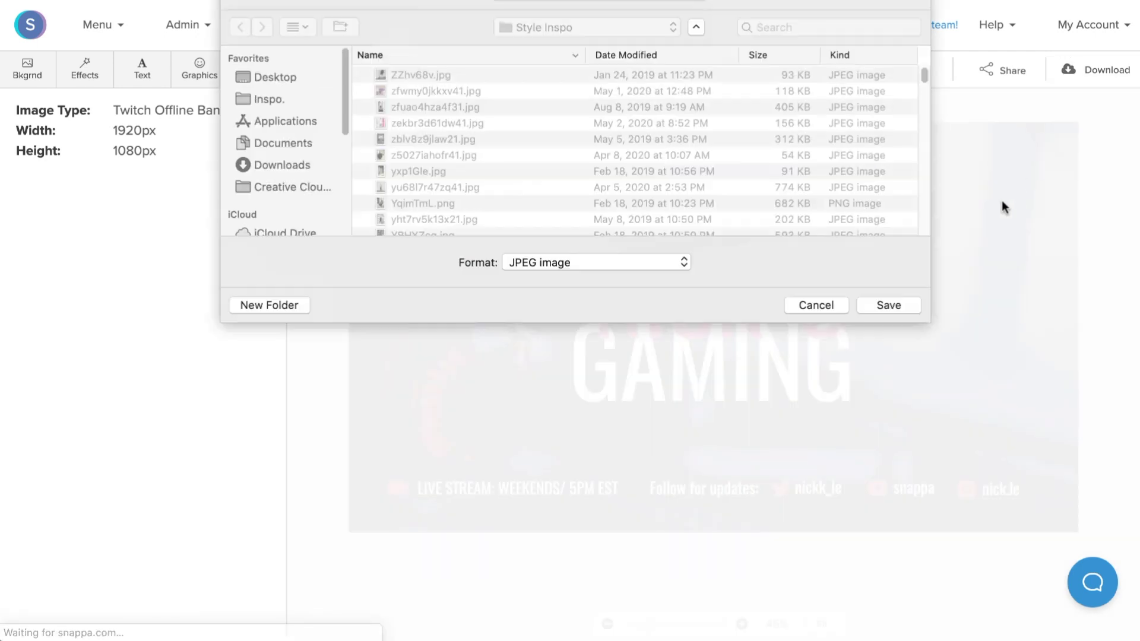
{"action": "key", "text": "Return"}
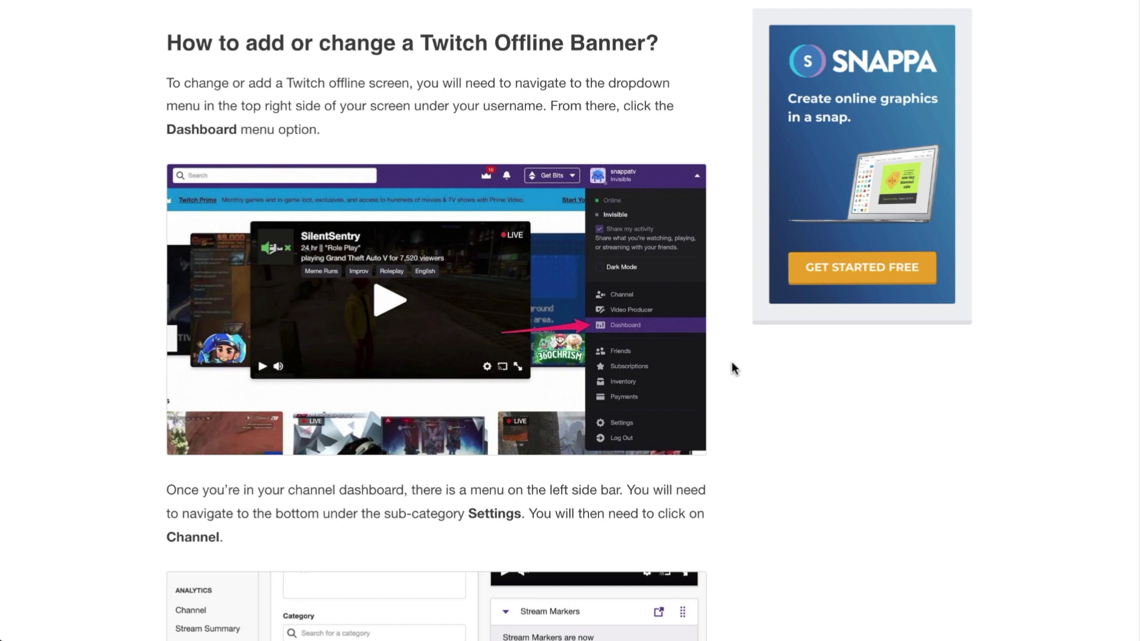
Step: Scroll down the blog article to the Video Player Banner upload step
{"action": "scroll", "coordinate": [734, 368], "scroll_direction": "down", "scroll_amount": 4}
{"action": "scroll", "coordinate": [732, 363], "scroll_direction": "down", "scroll_amount": 8}
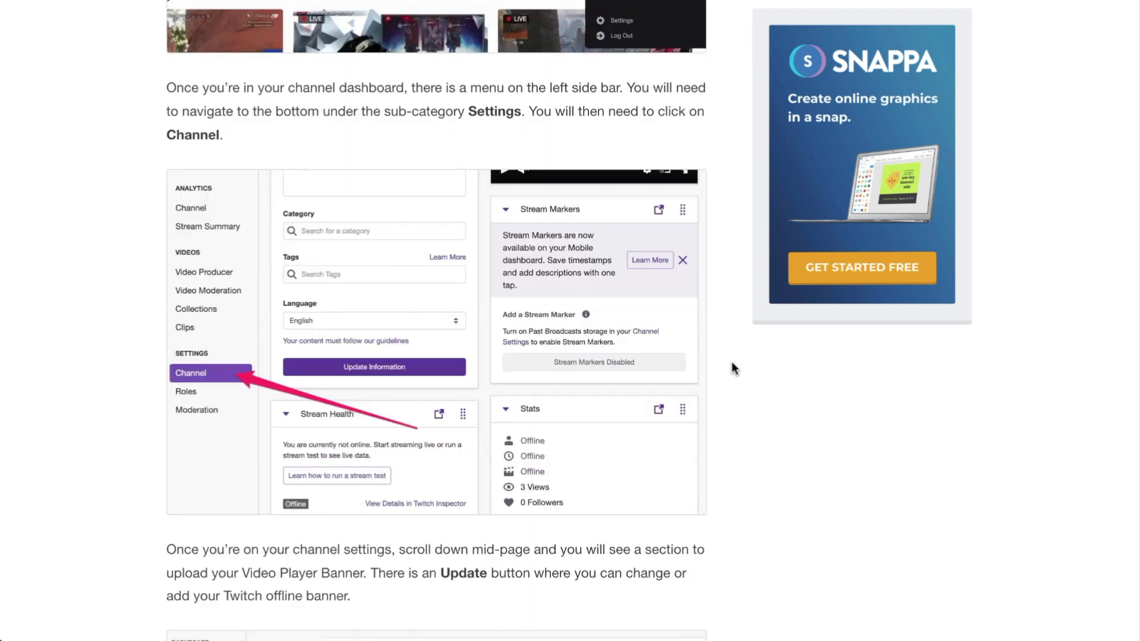
{"action": "scroll", "coordinate": [732, 364], "scroll_direction": "down", "scroll_amount": 2}
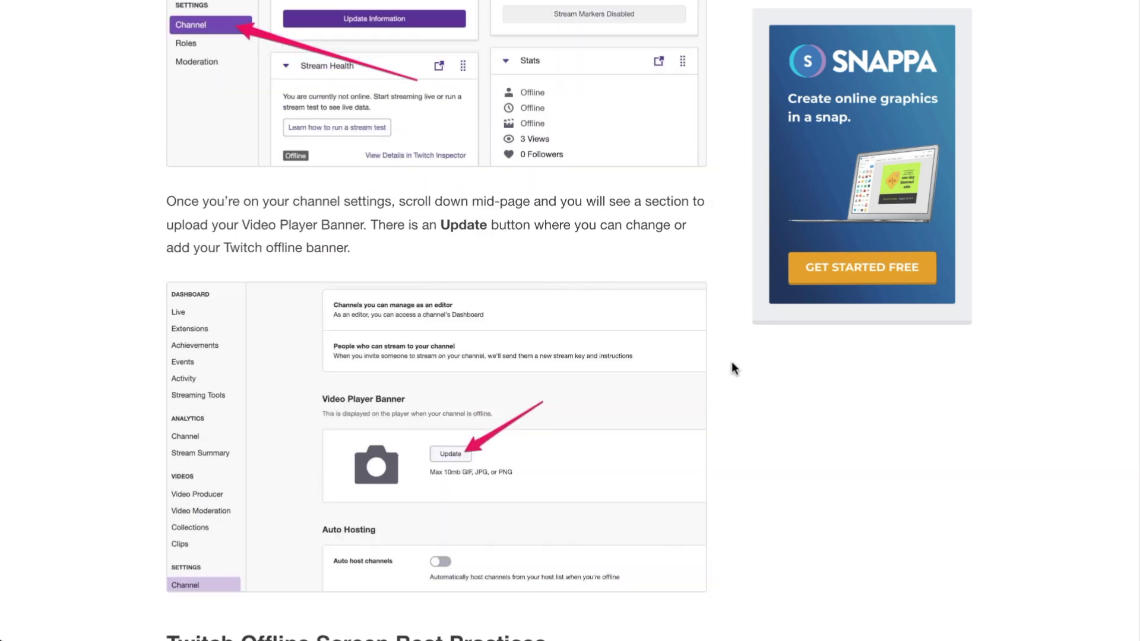